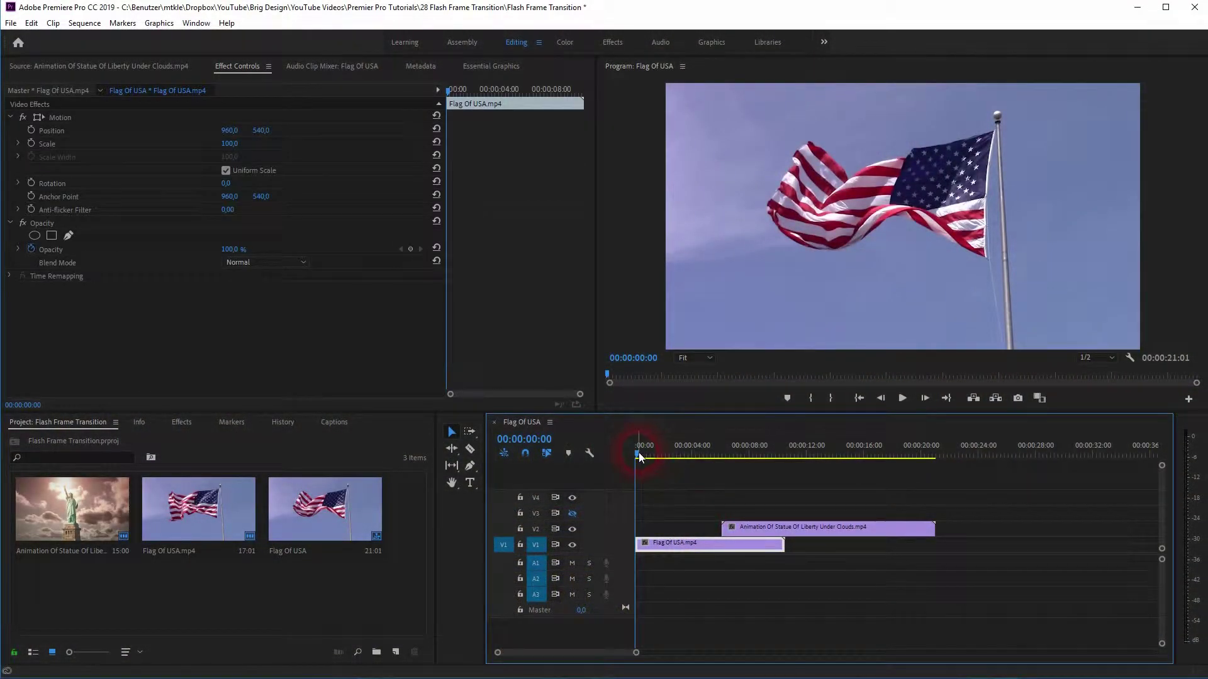
# Preview the flag and Statue of Liberty footage in the sequence, returning to about 4 seconds
pyautogui.moveTo(639, 452); pyautogui.dragTo(892, 479)
pyautogui.click(768, 533)
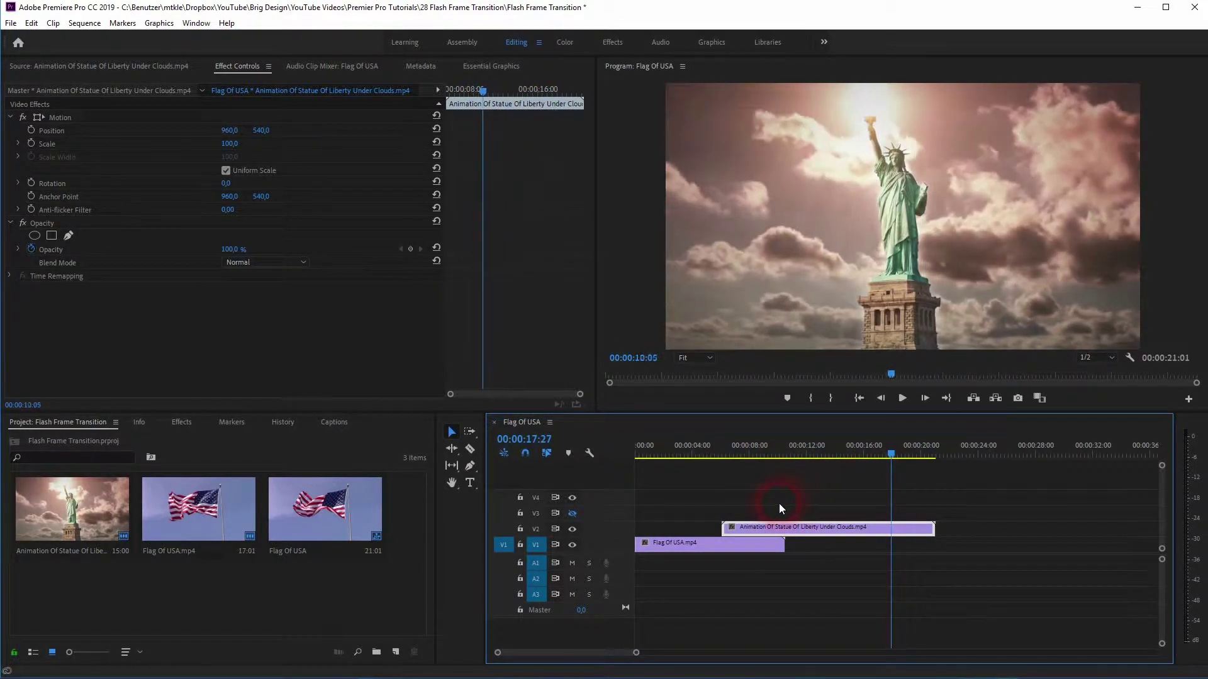
pyautogui.moveTo(779, 504); pyautogui.dragTo(696, 515)
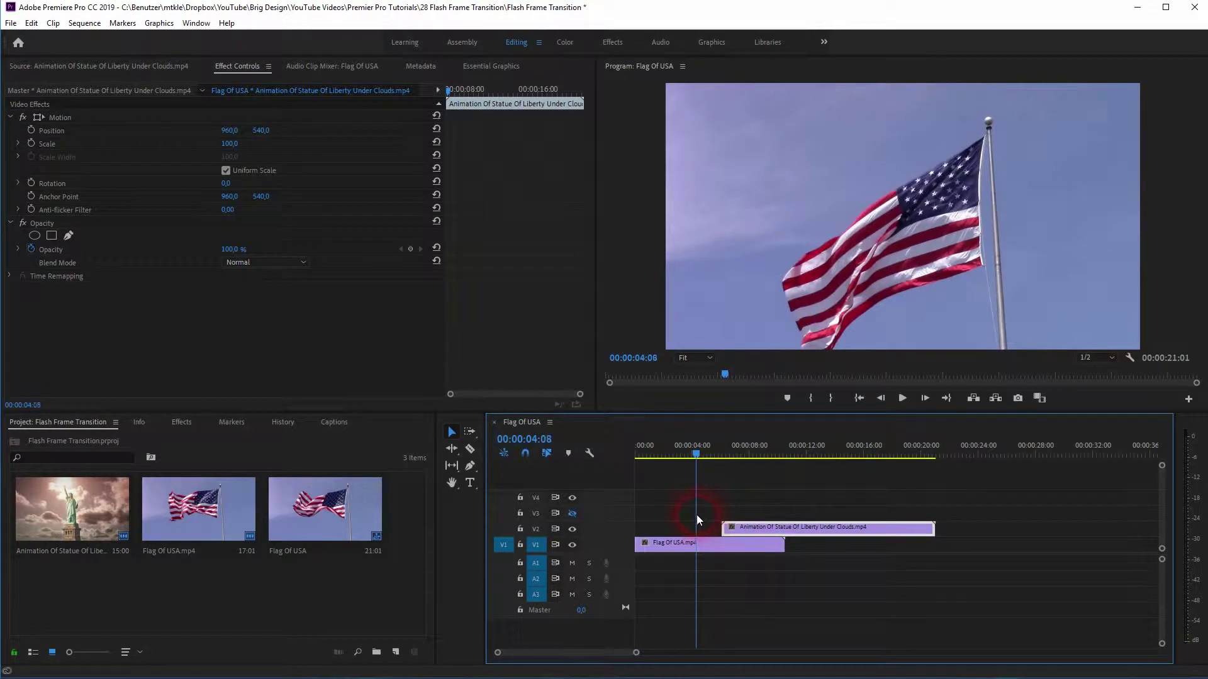
pyautogui.press('space')
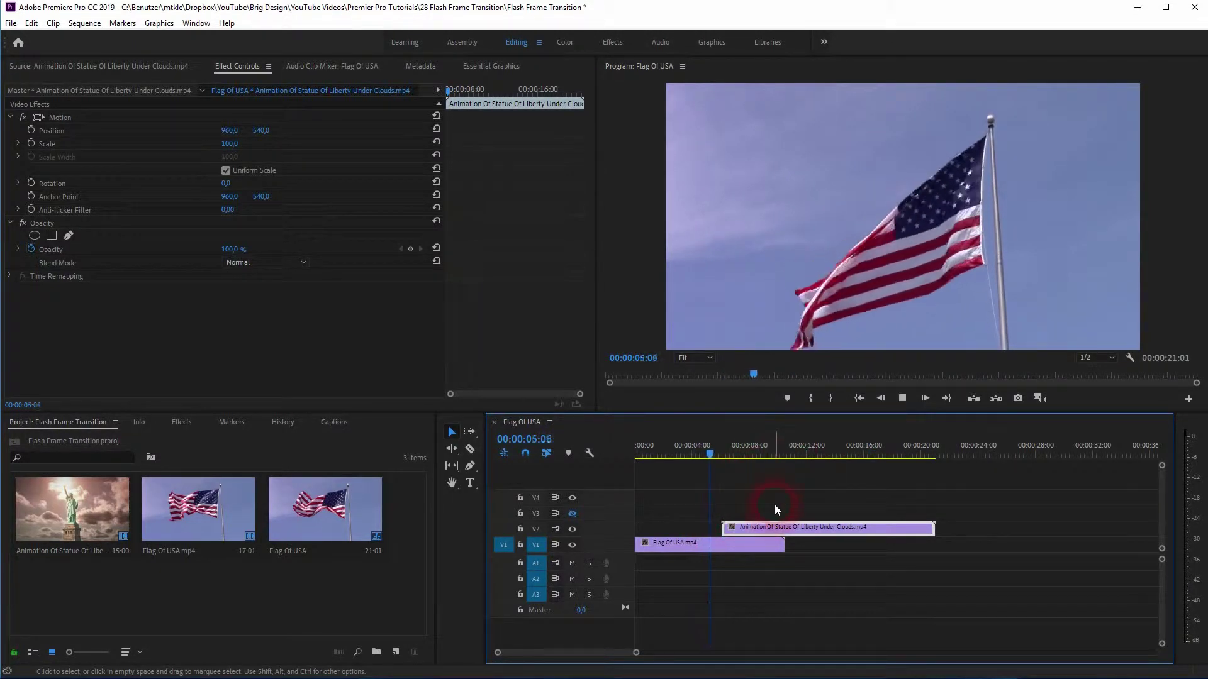
pyautogui.press('space')
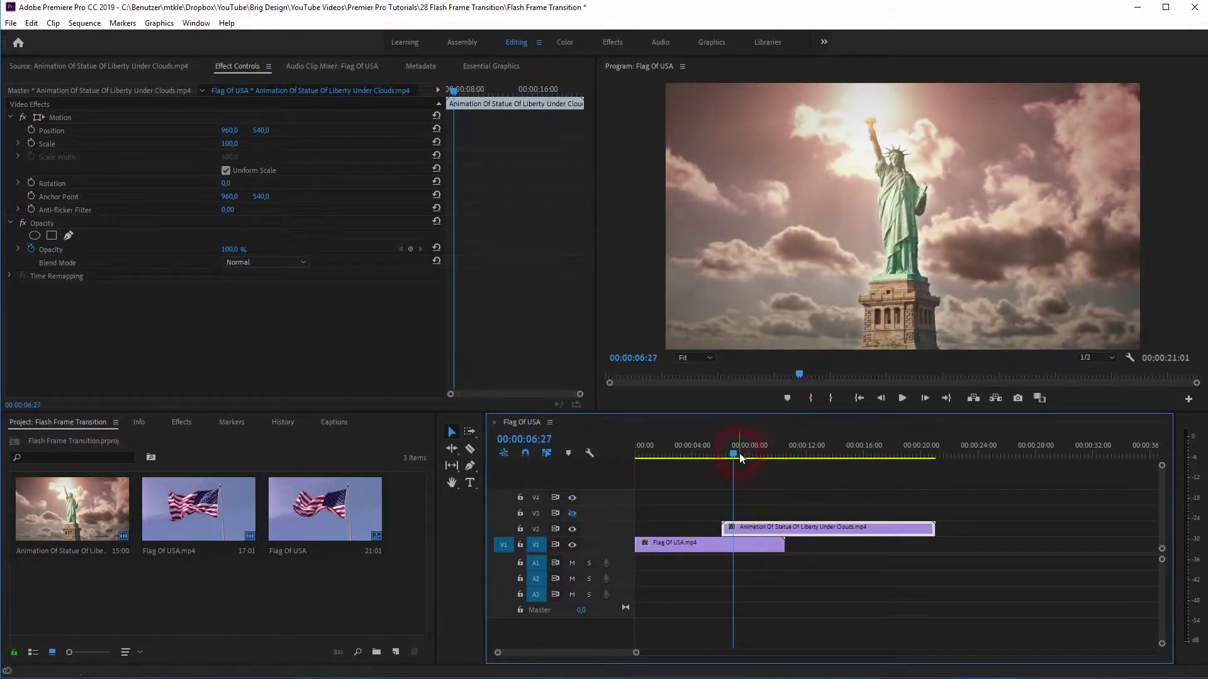
pyautogui.moveTo(738, 453); pyautogui.dragTo(700, 454)
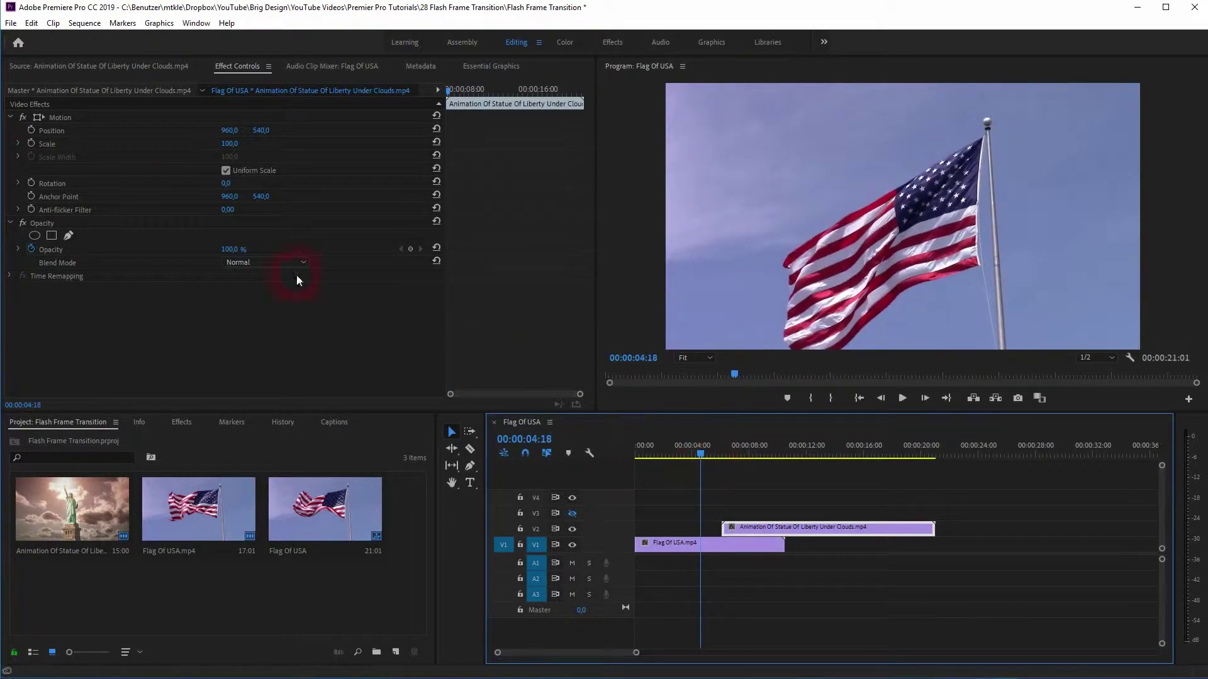
pyautogui.click(269, 170)
# Create a new 1920×1080 colour matte from the Project panel
pyautogui.rightClick(327, 584)
pyautogui.moveTo(403, 497)
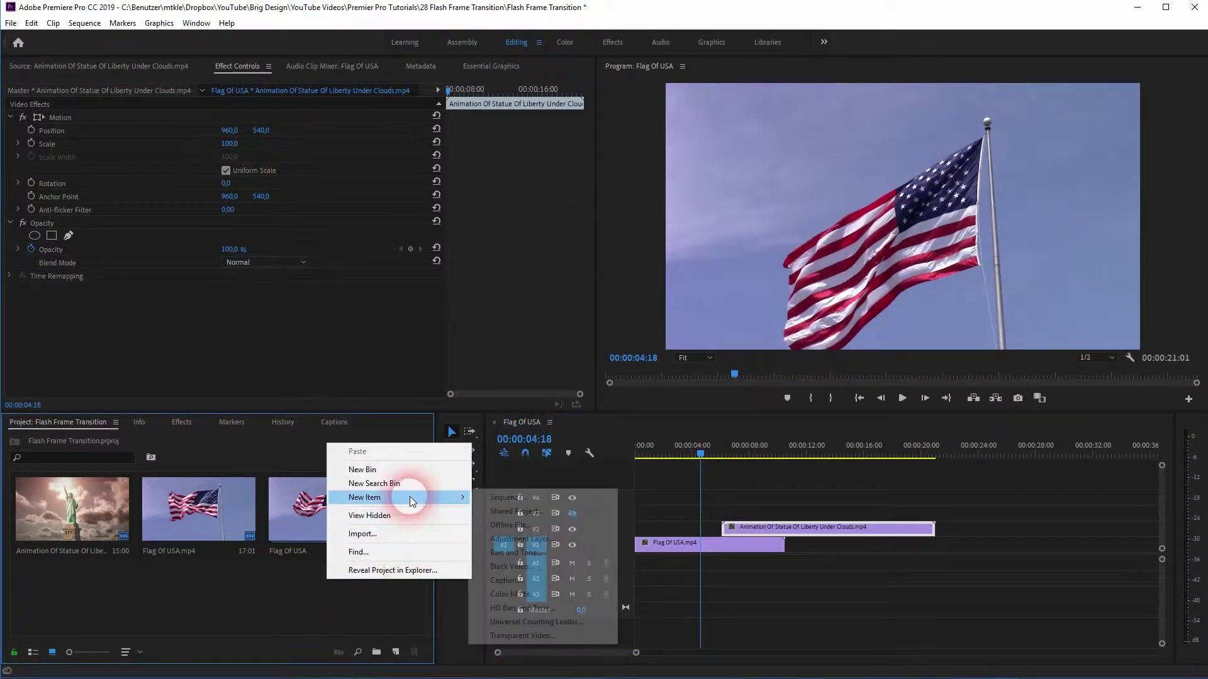
pyautogui.click(535, 594)
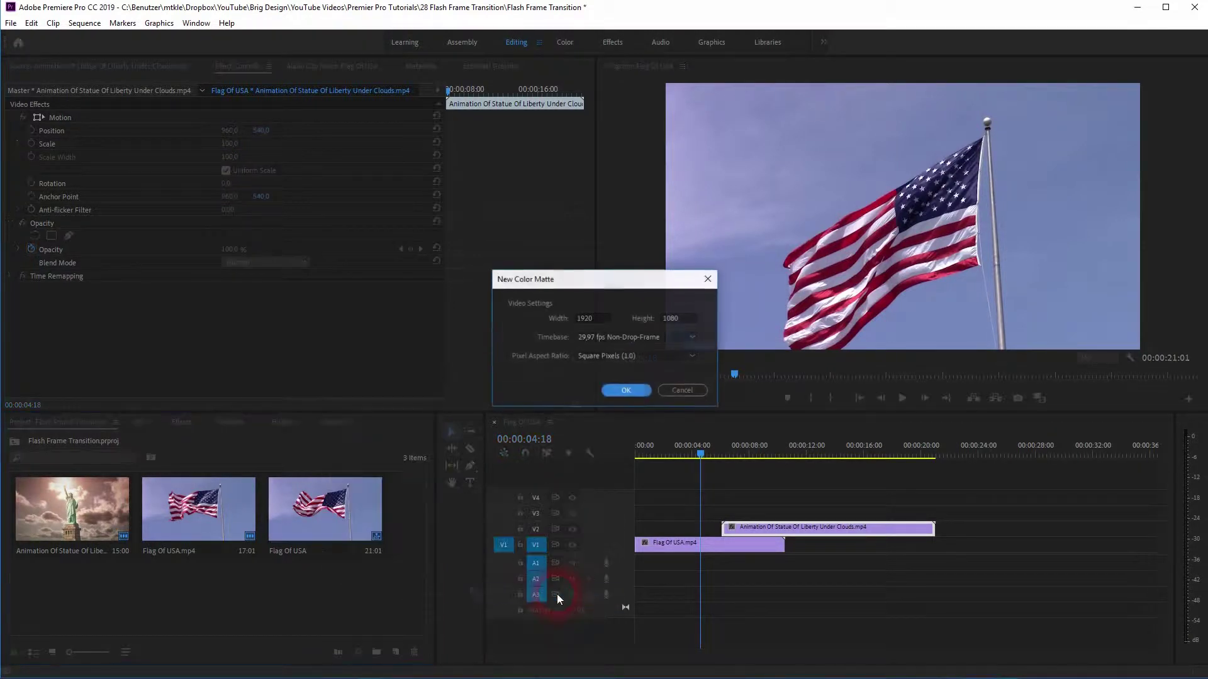
pyautogui.moveTo(594, 323); pyautogui.dragTo(560, 321)
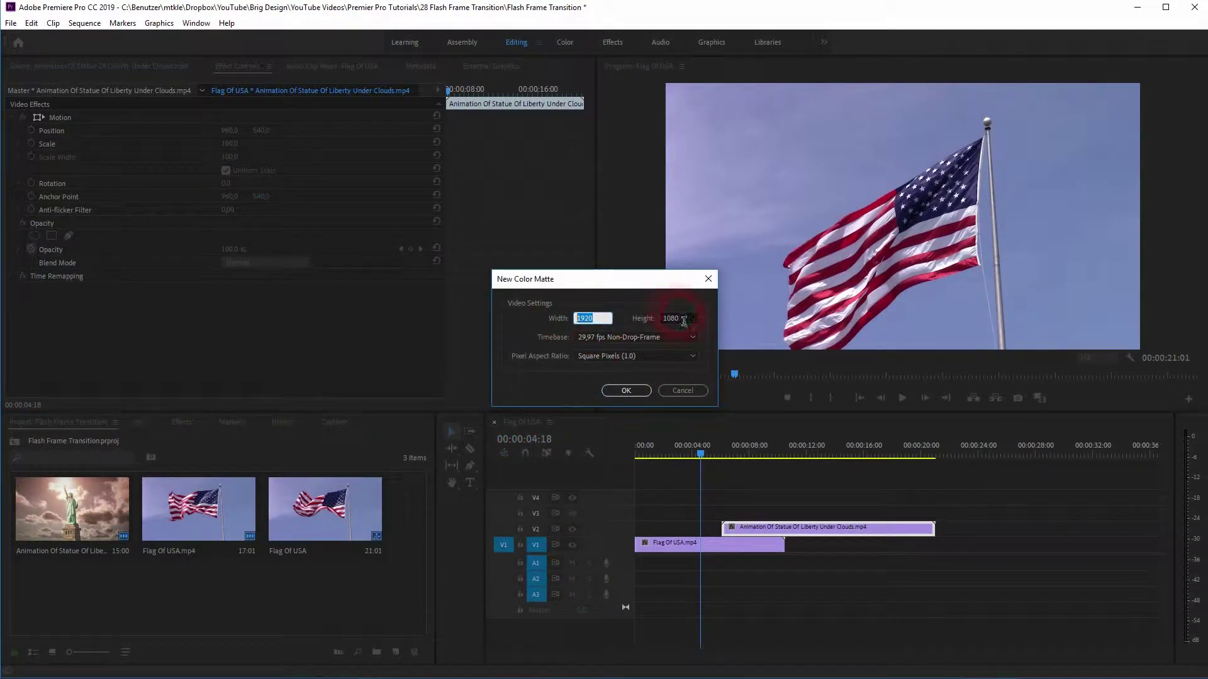
pyautogui.moveTo(682, 320); pyautogui.dragTo(661, 321)
pyautogui.click(626, 390)
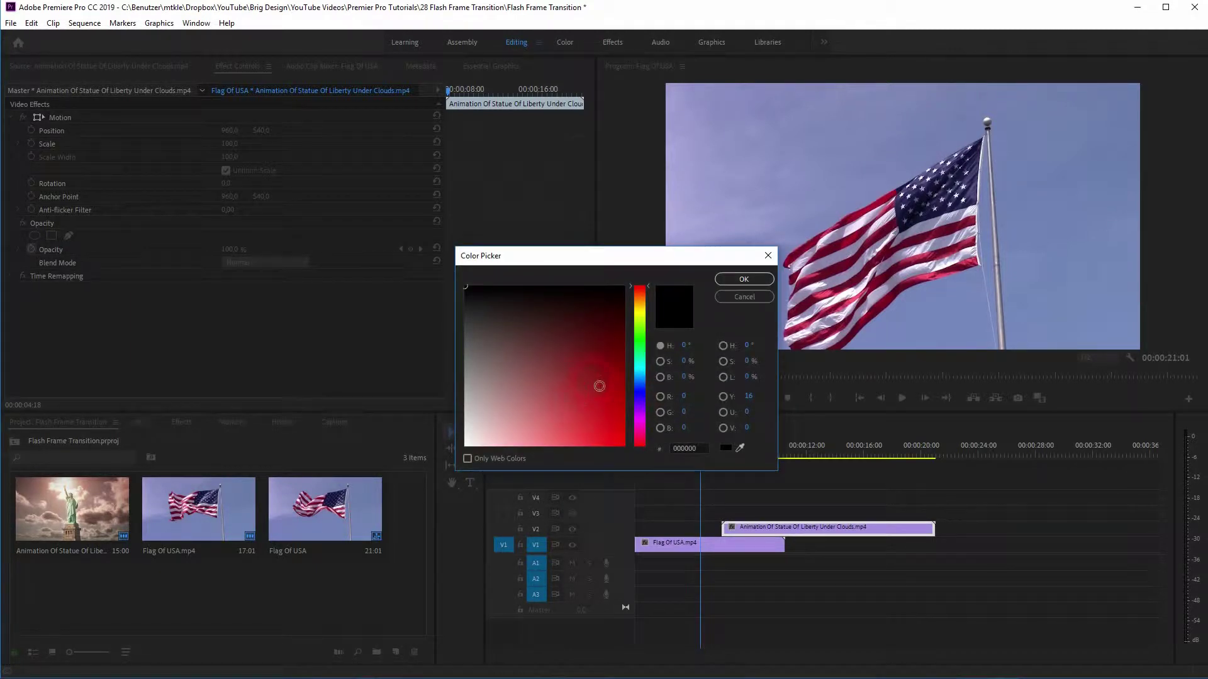
# Pick gold D88E1A as the matte colour and begin naming it
pyautogui.click(593, 380)
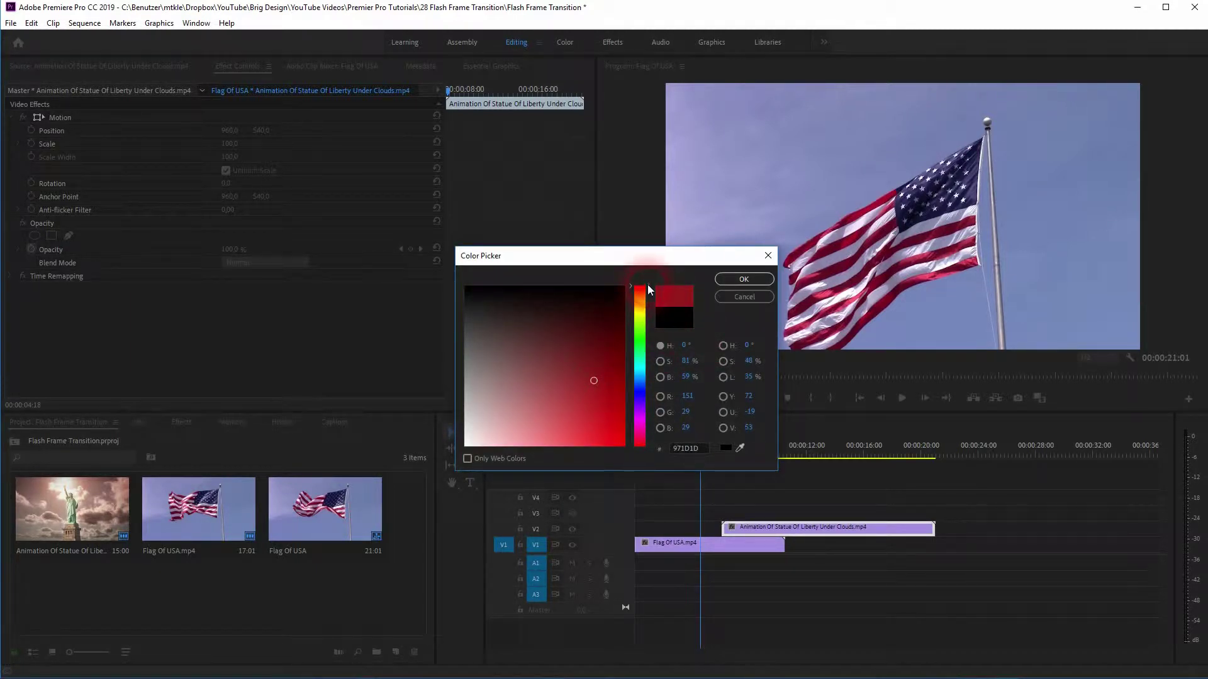
pyautogui.moveTo(648, 285); pyautogui.dragTo(648, 300)
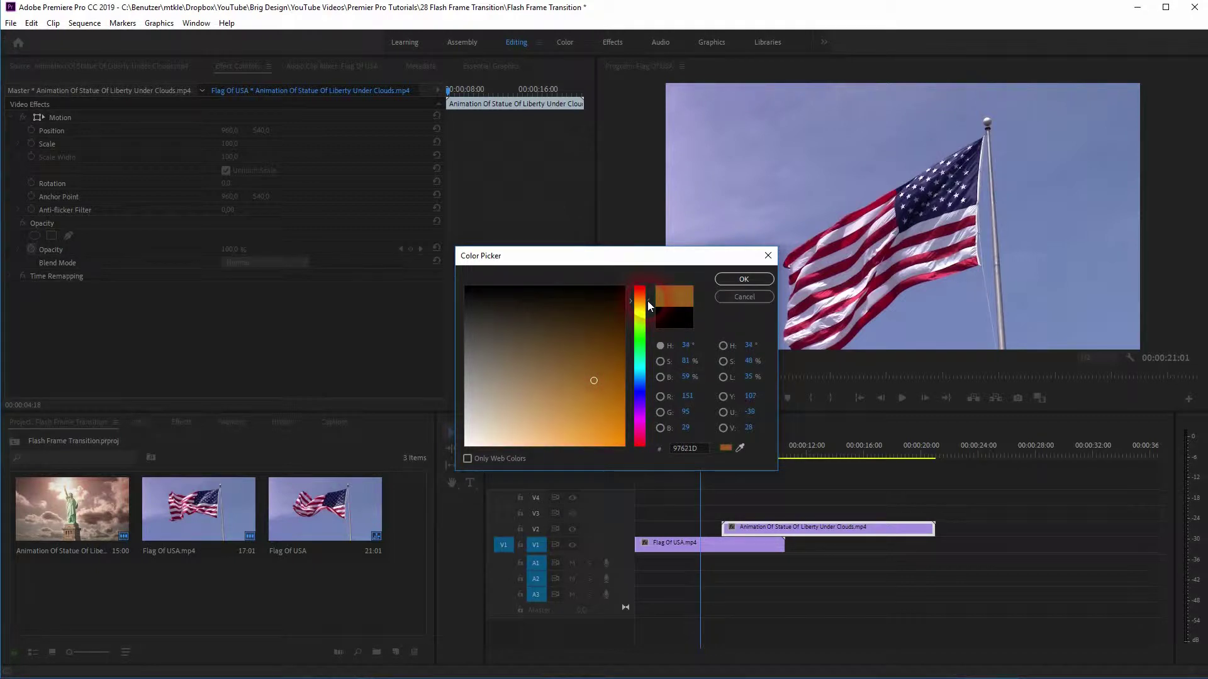
pyautogui.click(606, 398)
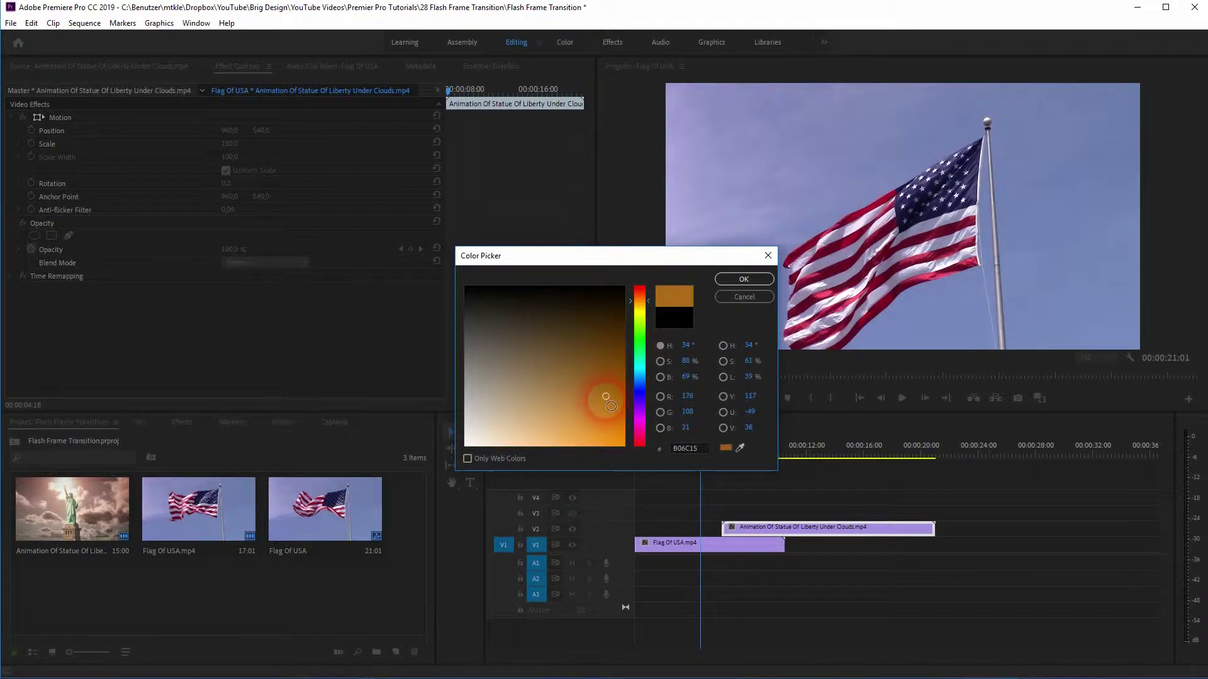
pyautogui.click(606, 408)
pyautogui.click(654, 301)
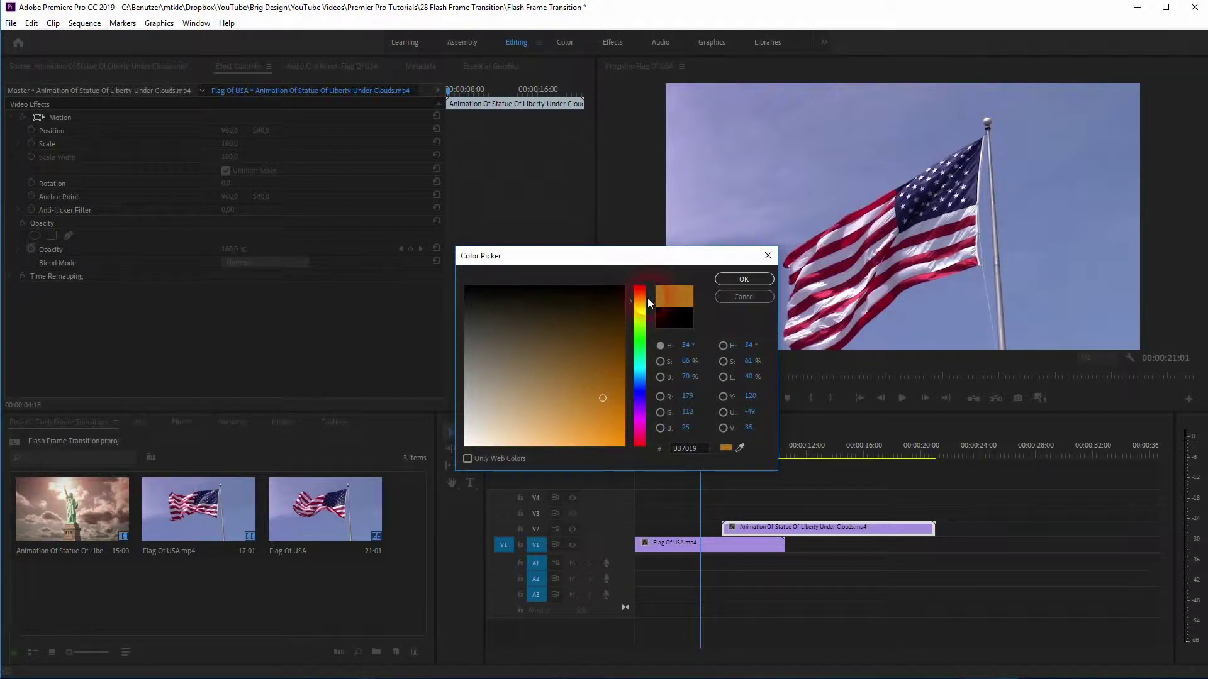
pyautogui.moveTo(648, 298); pyautogui.dragTo(647, 303)
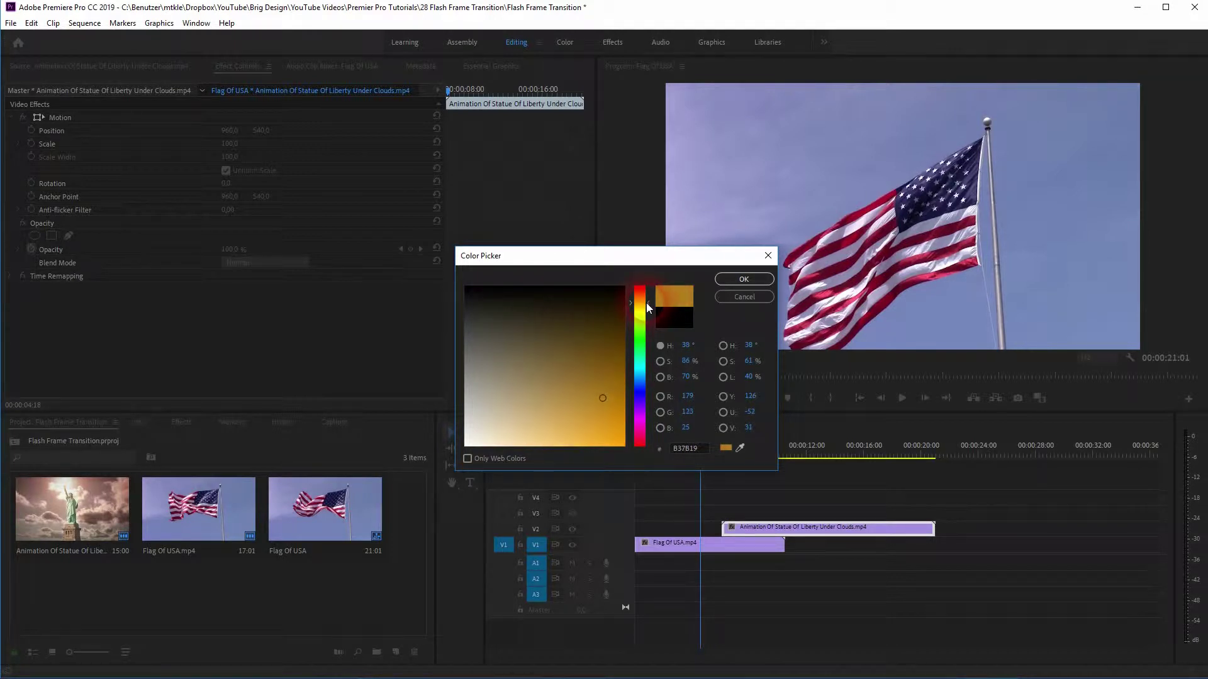
pyautogui.moveTo(647, 303); pyautogui.dragTo(647, 301)
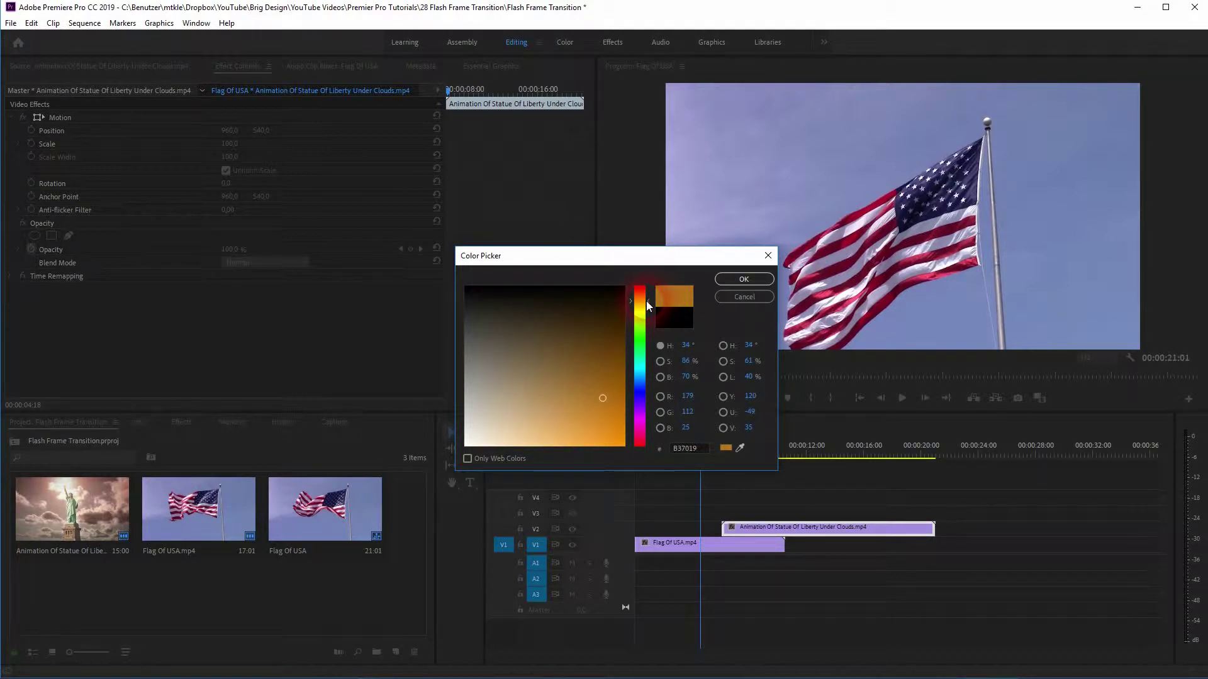
pyautogui.moveTo(598, 410); pyautogui.dragTo(608, 423)
pyautogui.click(736, 279)
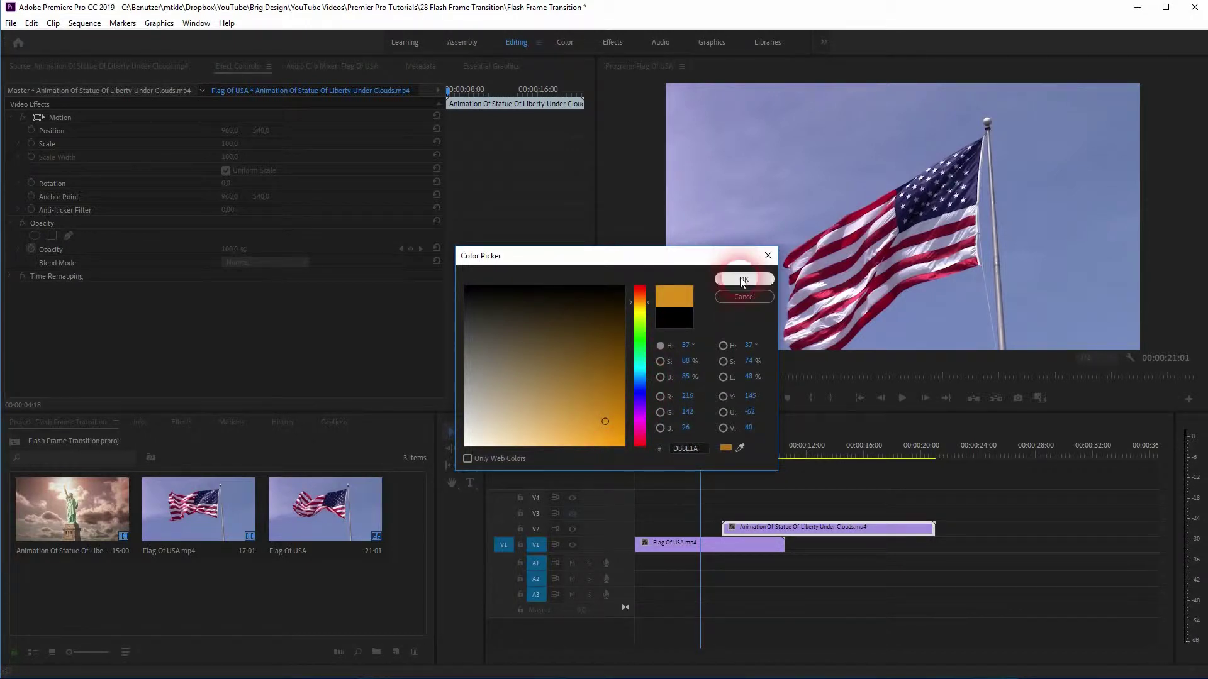
pyautogui.click(601, 349)
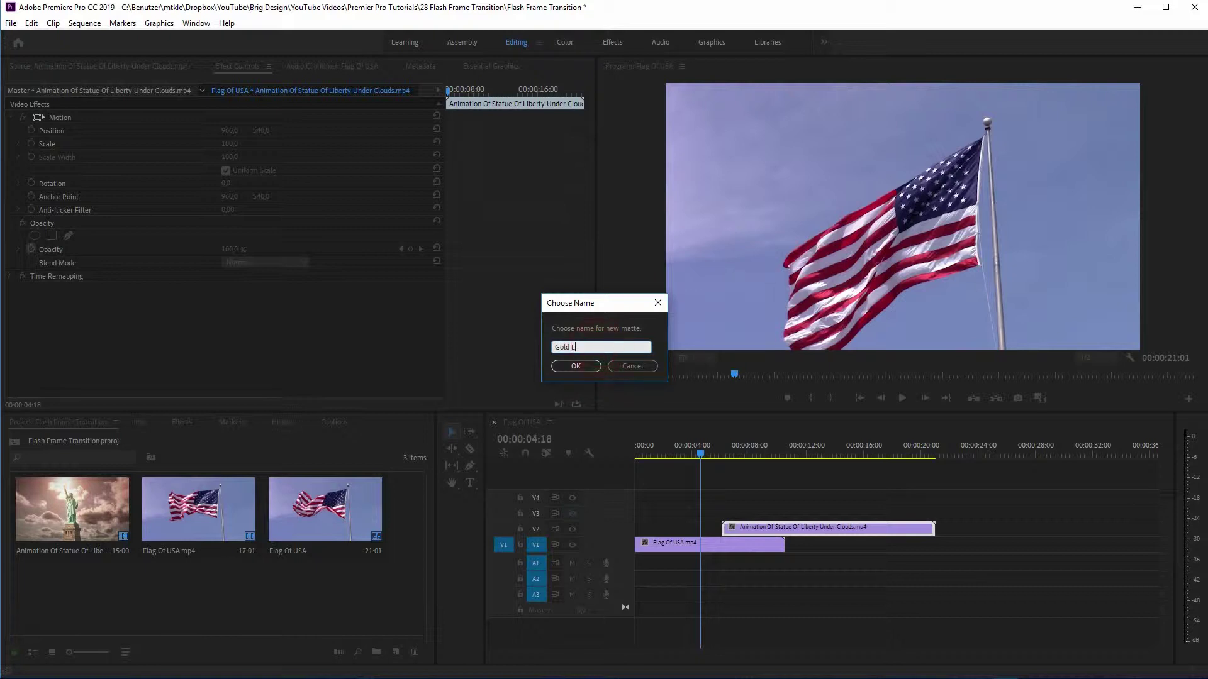
# Name the matte 'Gold Layer', place it on V3 near the cut and shorten it
pyautogui.press('Return')
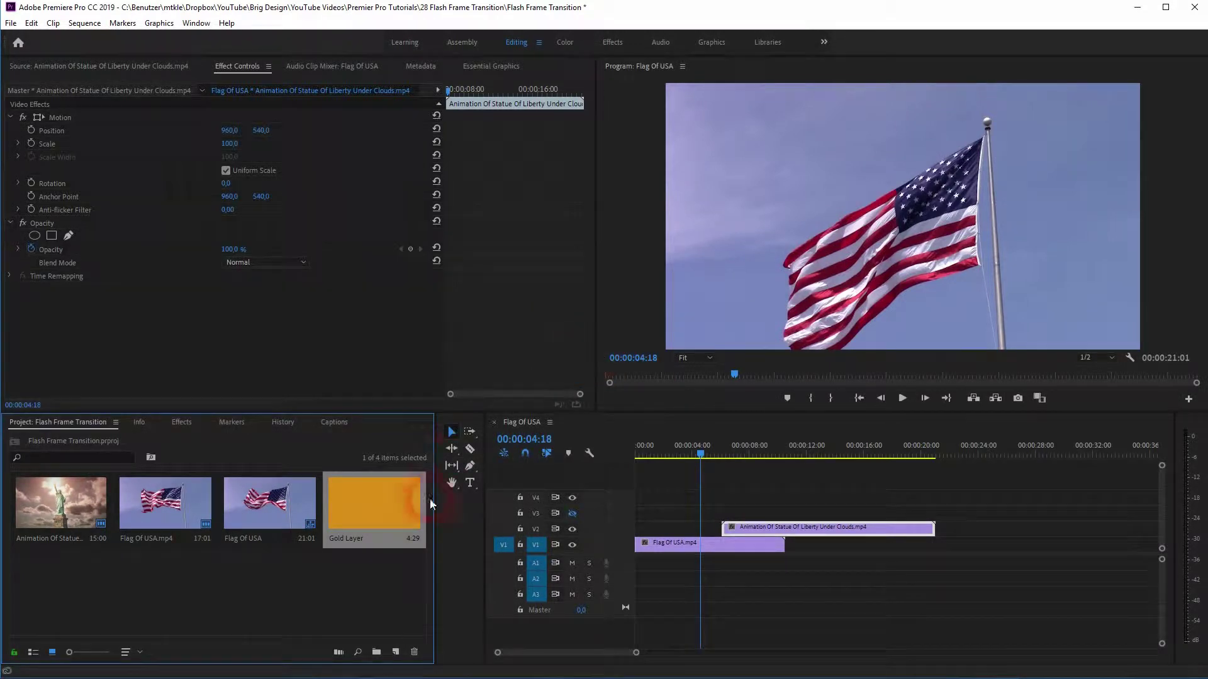
pyautogui.moveTo(386, 519); pyautogui.dragTo(699, 521)
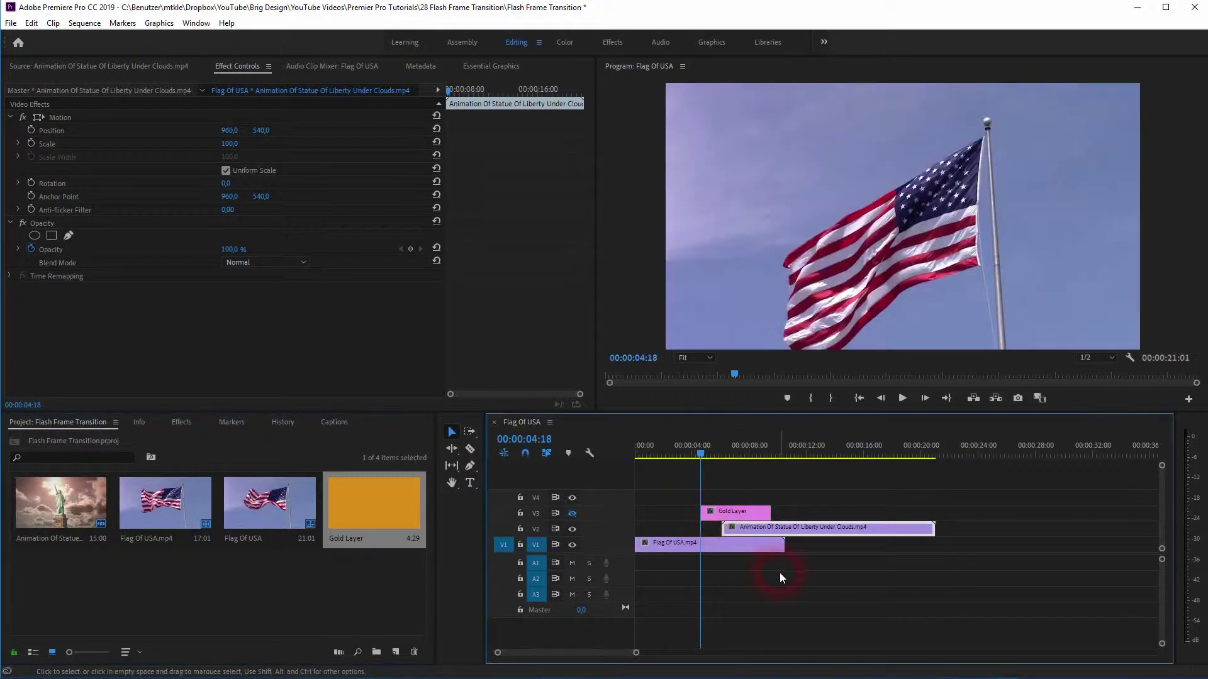
pyautogui.moveTo(698, 452); pyautogui.dragTo(678, 453)
pyautogui.moveTo(735, 512)
pyautogui.mouseDown()
pyautogui.moveTo(703, 517)
pyautogui.moveTo(753, 514)
pyautogui.moveTo(741, 516)
pyautogui.mouseUp()
pyautogui.click(678, 444)
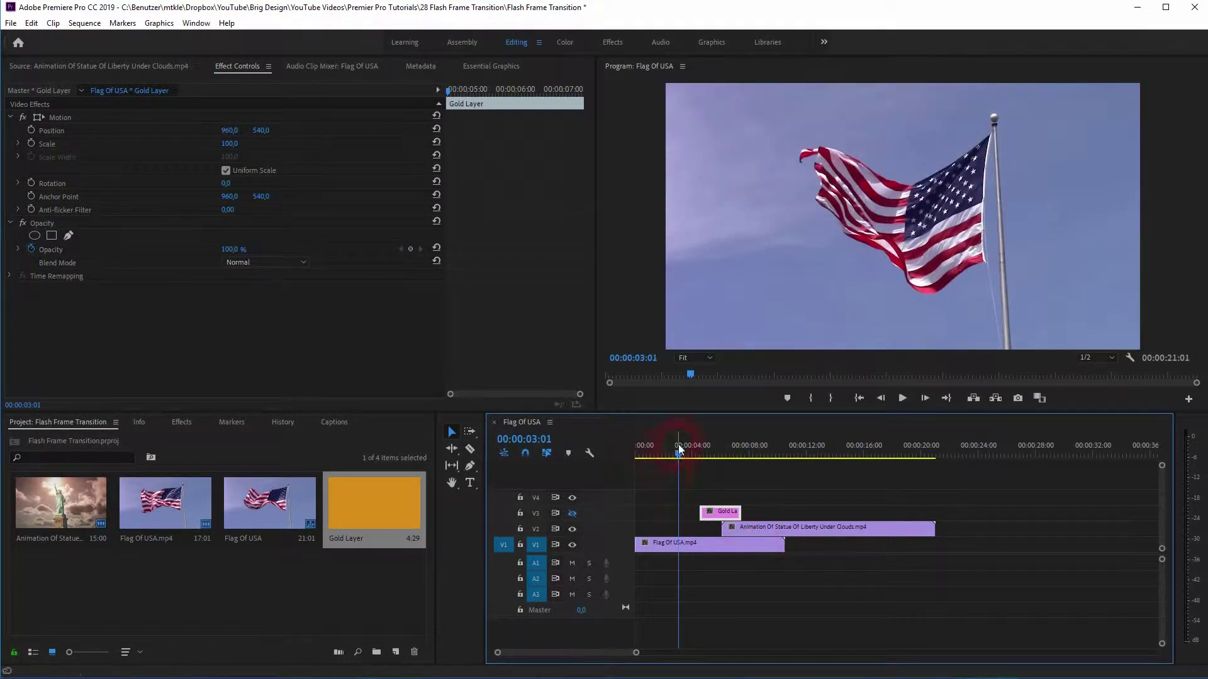
# Make V3 visible and play and frame-step to confirm solid gold at 00:00:04:17
pyautogui.press('space')
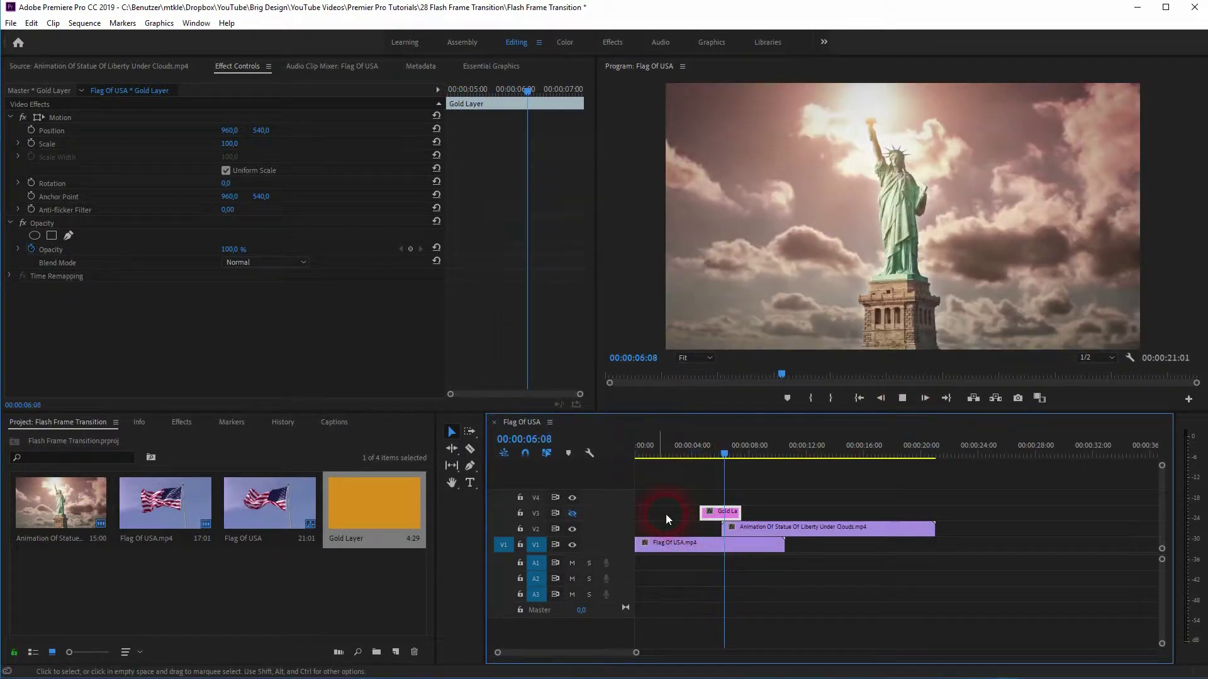
pyautogui.click(572, 513)
pyautogui.moveTo(745, 451); pyautogui.dragTo(703, 463)
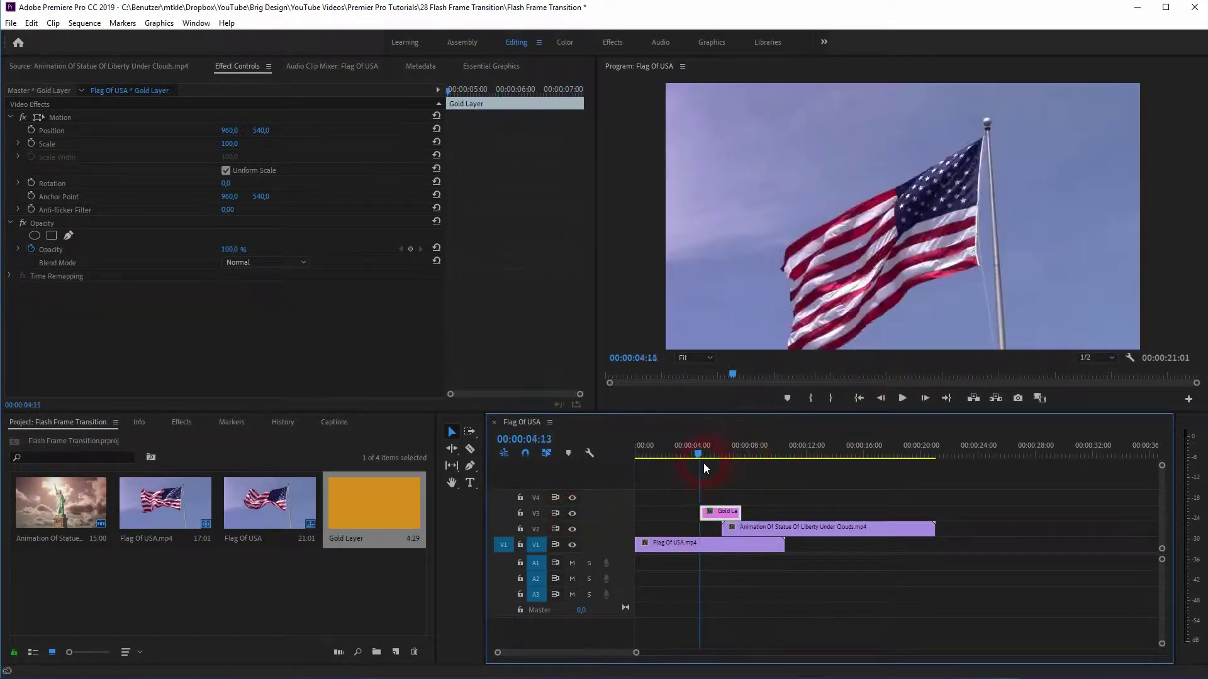
pyautogui.press('space')
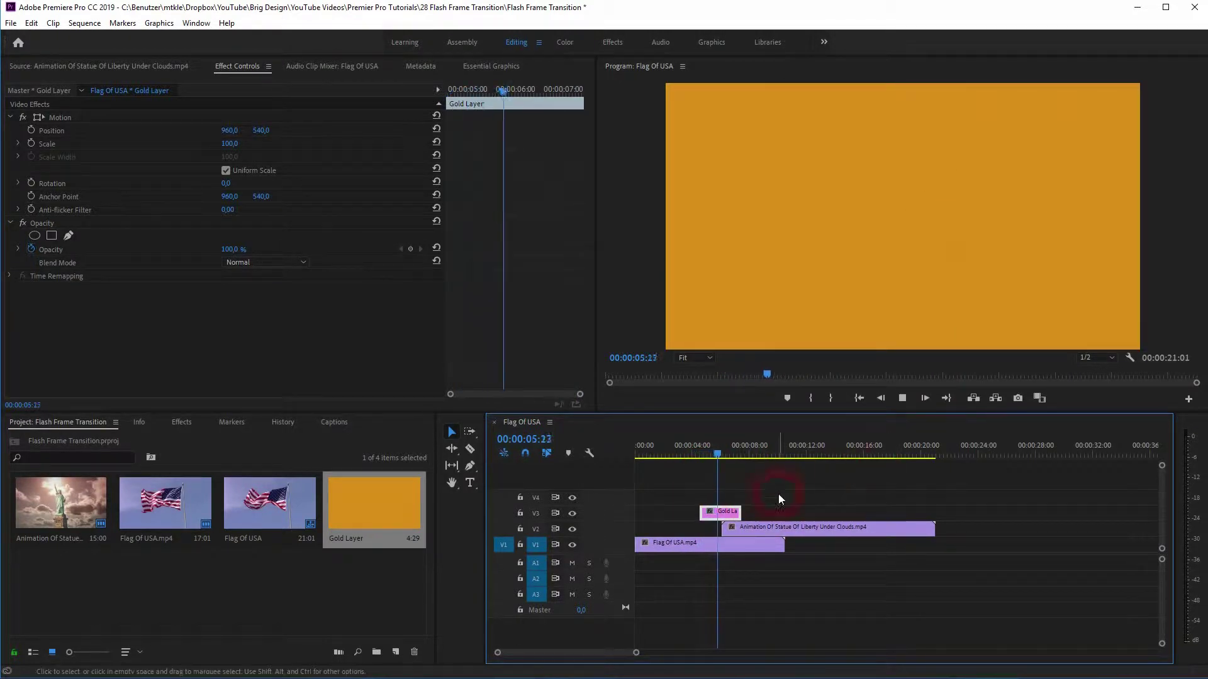
pyautogui.moveTo(728, 447); pyautogui.dragTo(699, 464)
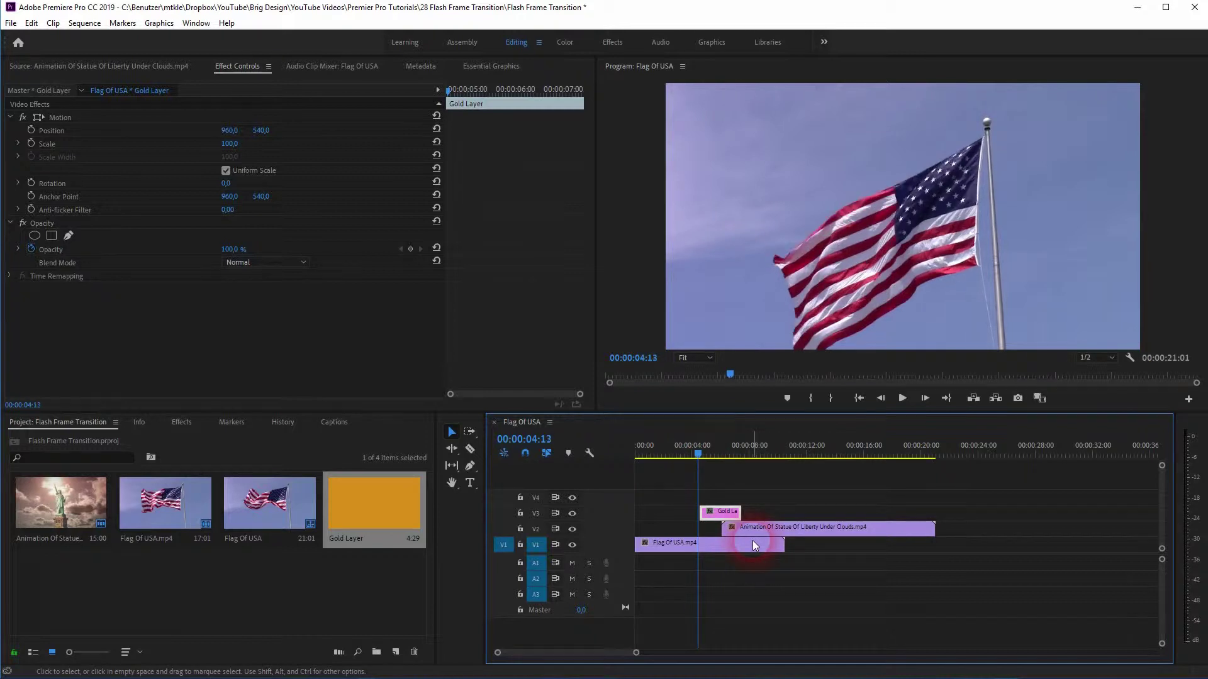
pyautogui.press('Right')
pyautogui.press('Right')
pyautogui.press('Right')
pyautogui.press('Right')
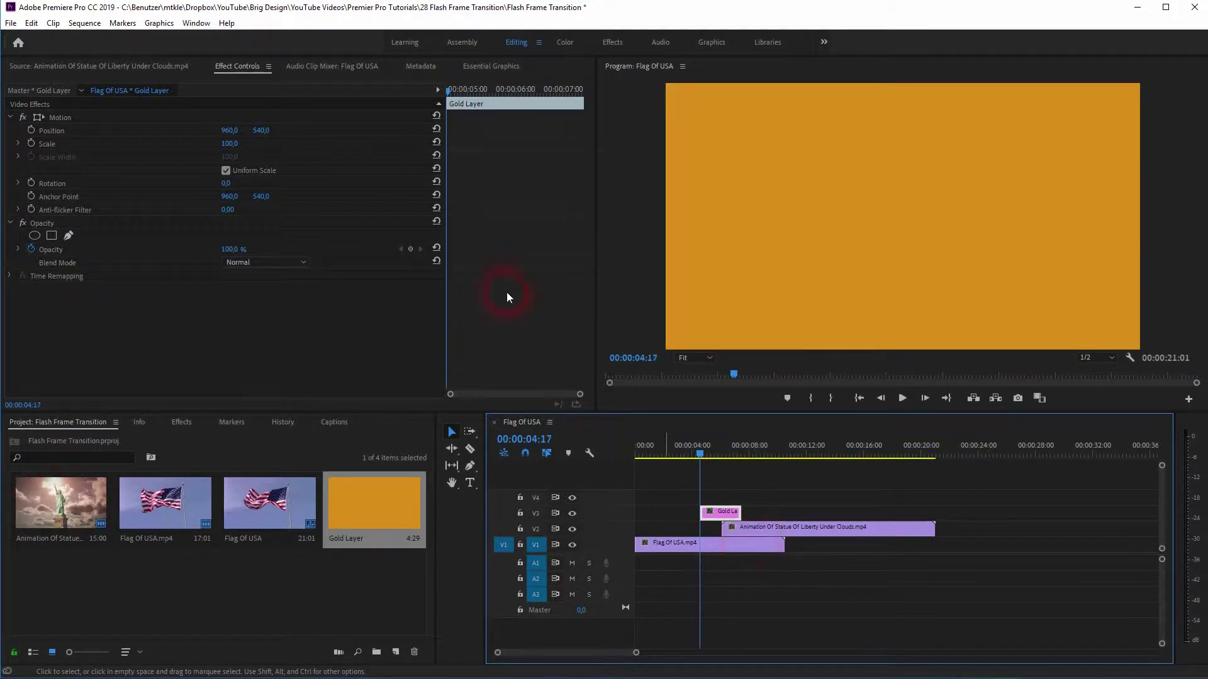
pyautogui.press('Left')
pyautogui.press('Right')
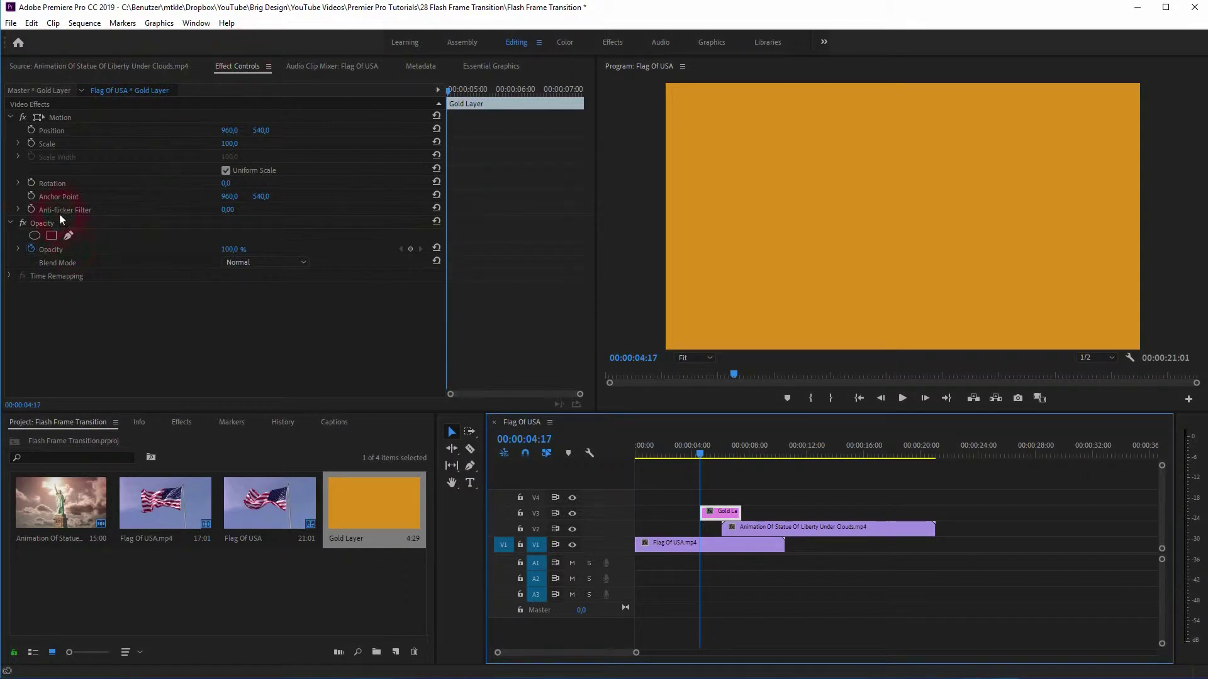
# Enable Gold Layer opacity keyframing at its start, then add keyframes at 06:02 and 07:14
pyautogui.click(43, 228)
pyautogui.click(44, 221)
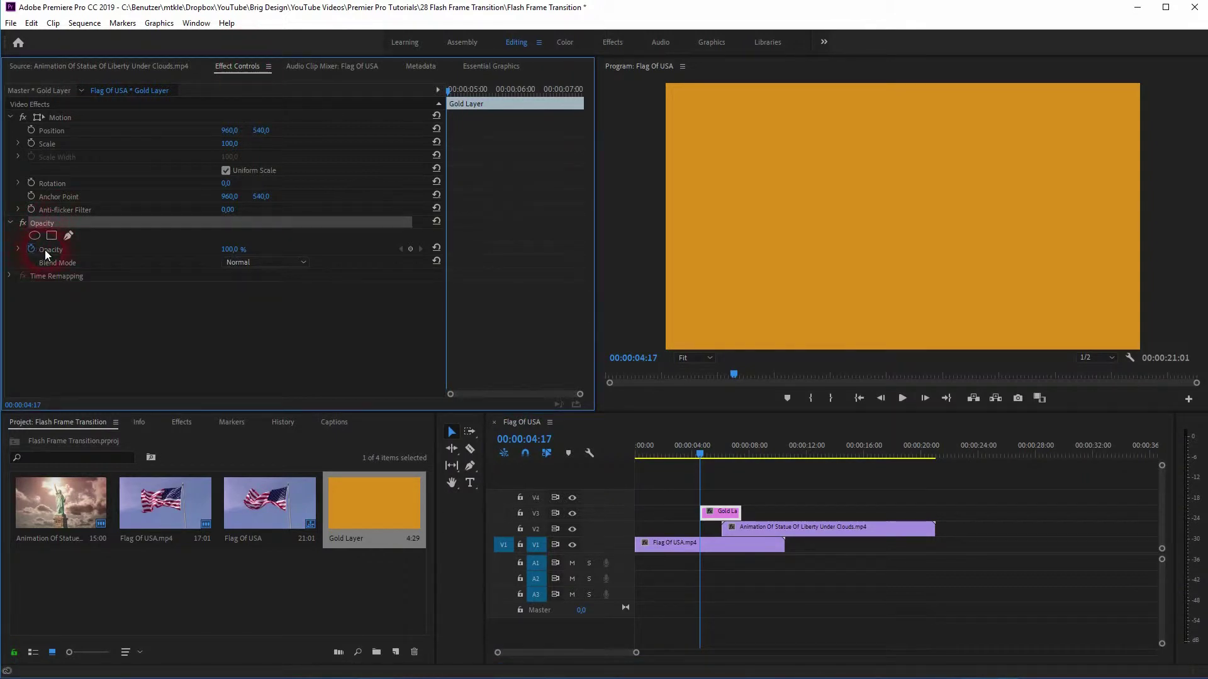
pyautogui.click(44, 250)
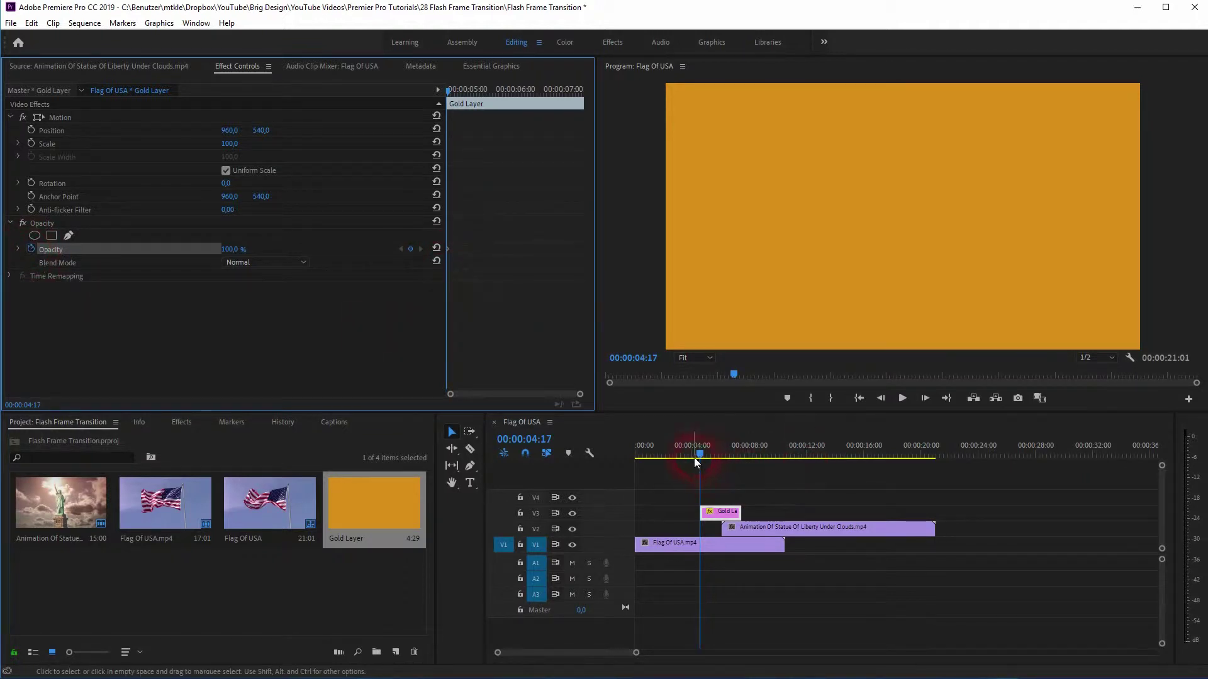
pyautogui.moveTo(699, 461); pyautogui.dragTo(721, 457)
pyautogui.click(382, 291)
pyautogui.click(411, 250)
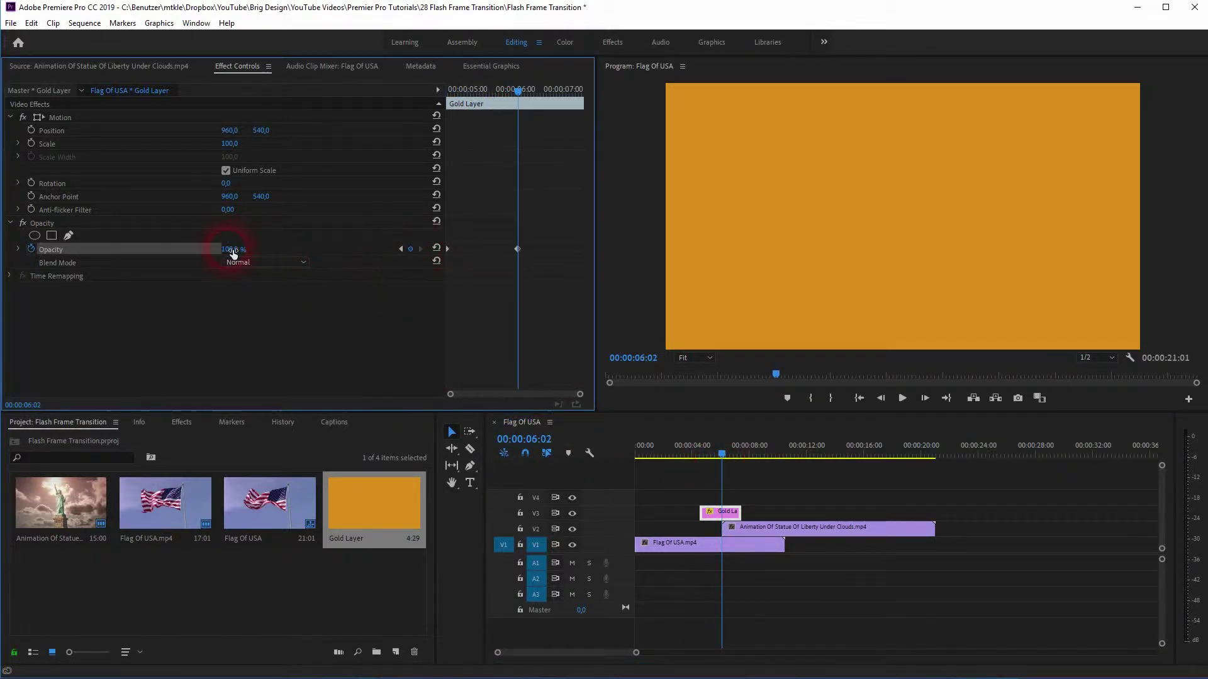
pyautogui.moveTo(718, 452); pyautogui.dragTo(740, 463)
pyautogui.click(510, 375)
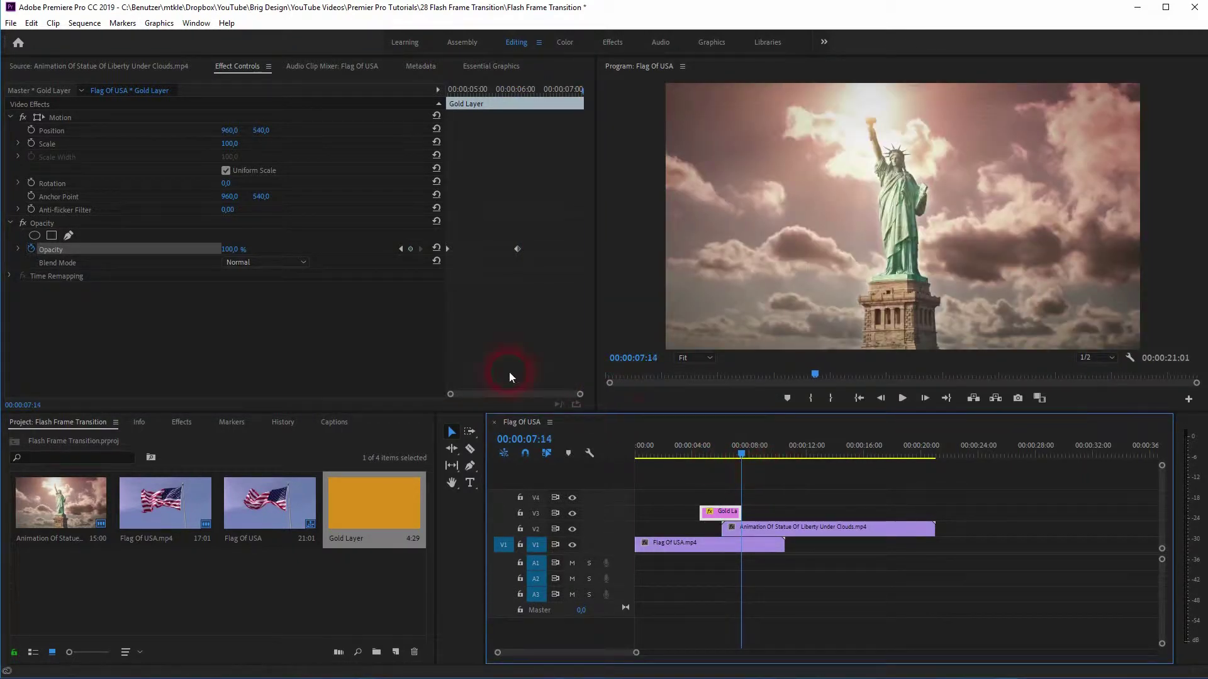
pyautogui.click(411, 250)
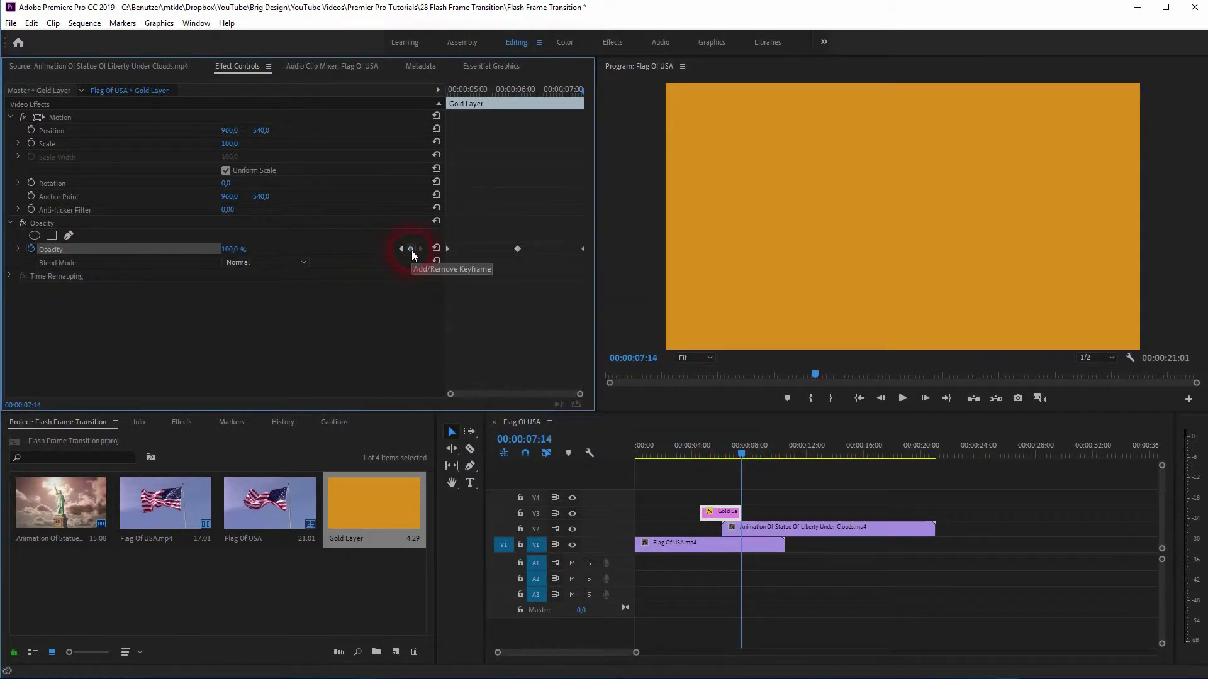
pyautogui.click(400, 250)
# Set the first and last opacity keyframes to 0% and play the gold flash
pyautogui.click(400, 250)
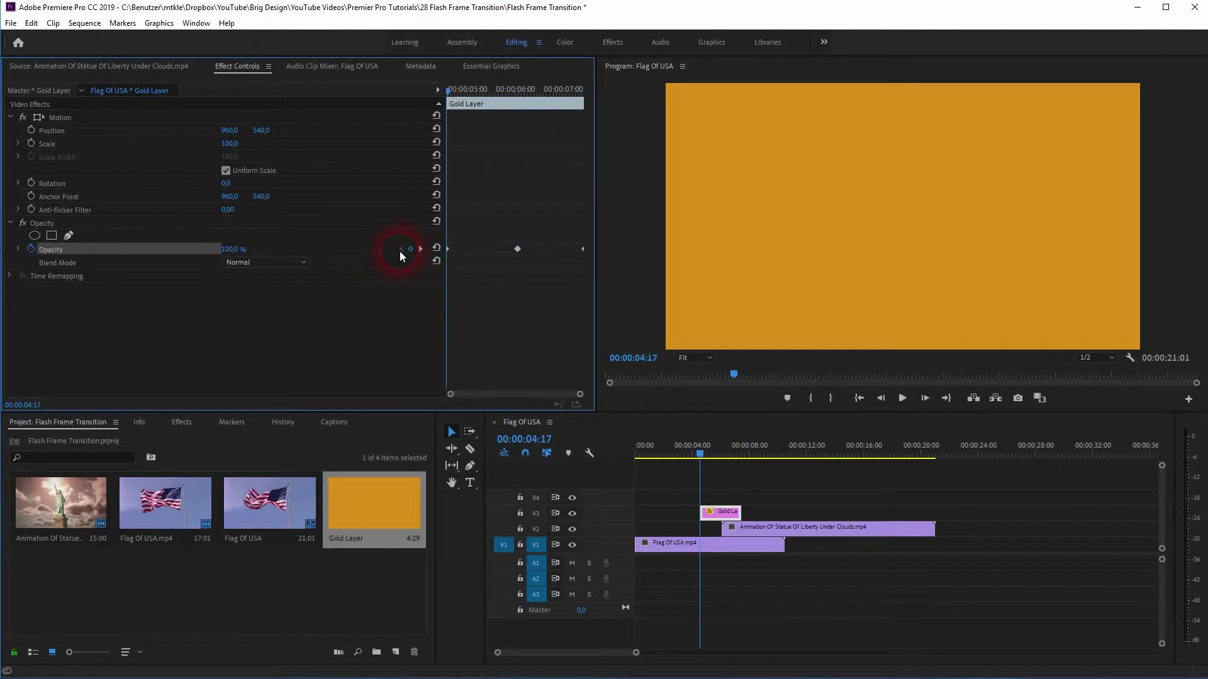
pyautogui.click(252, 253)
pyautogui.write('0')
pyautogui.press('Return')
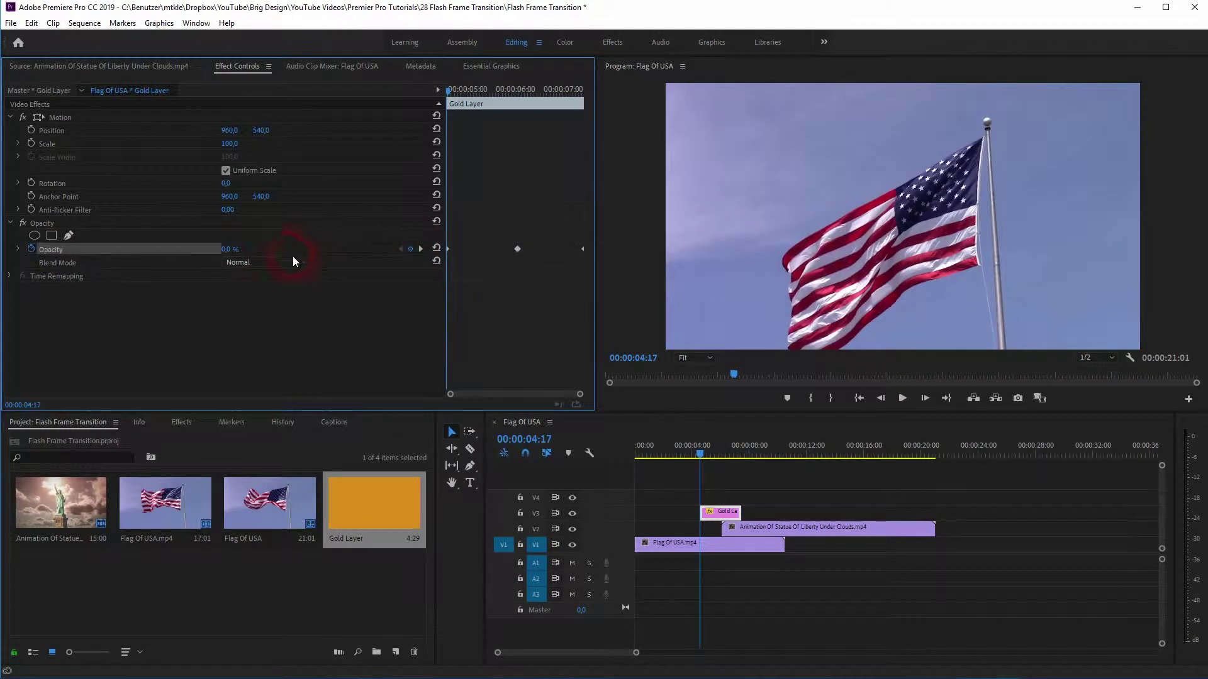
pyautogui.click(419, 250)
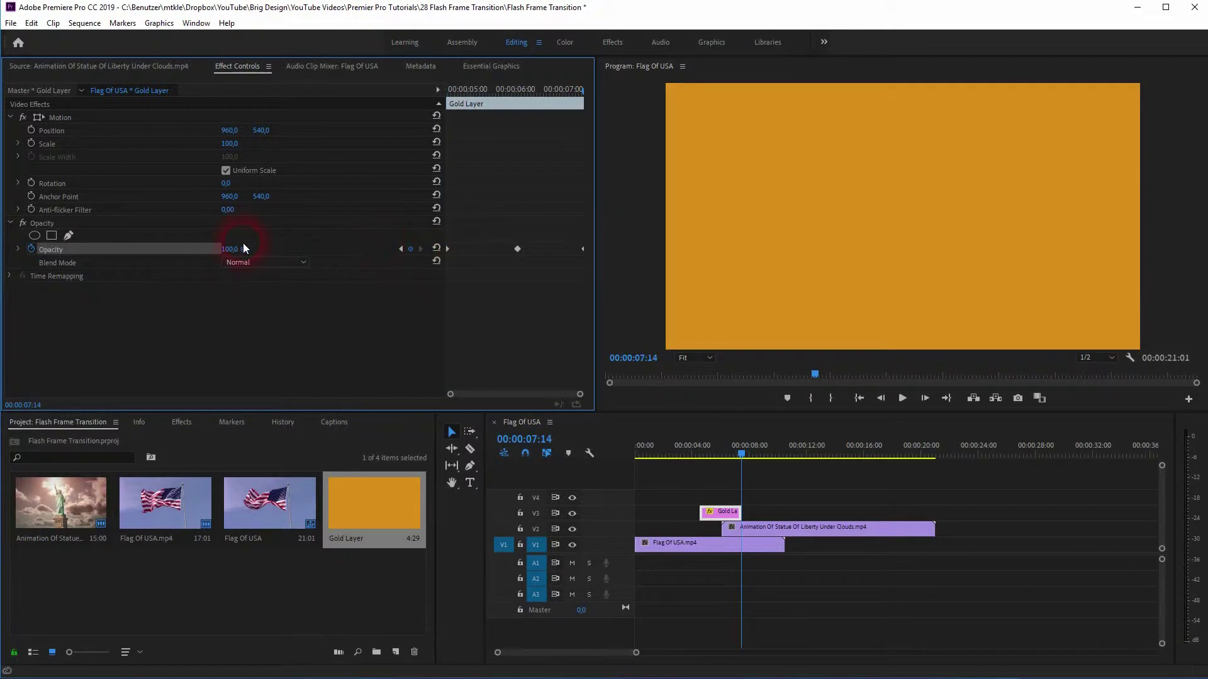
pyautogui.write('0')
pyautogui.click(389, 296)
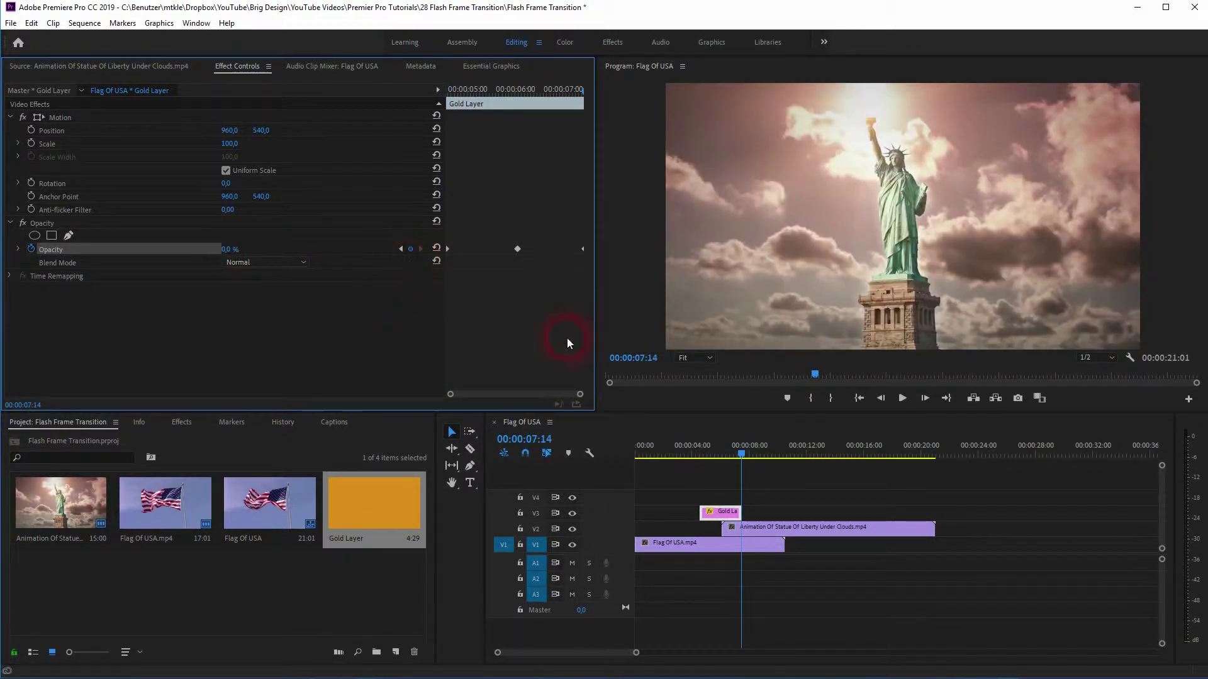
pyautogui.click(747, 471)
pyautogui.moveTo(742, 458); pyautogui.dragTo(684, 467)
pyautogui.press('space')
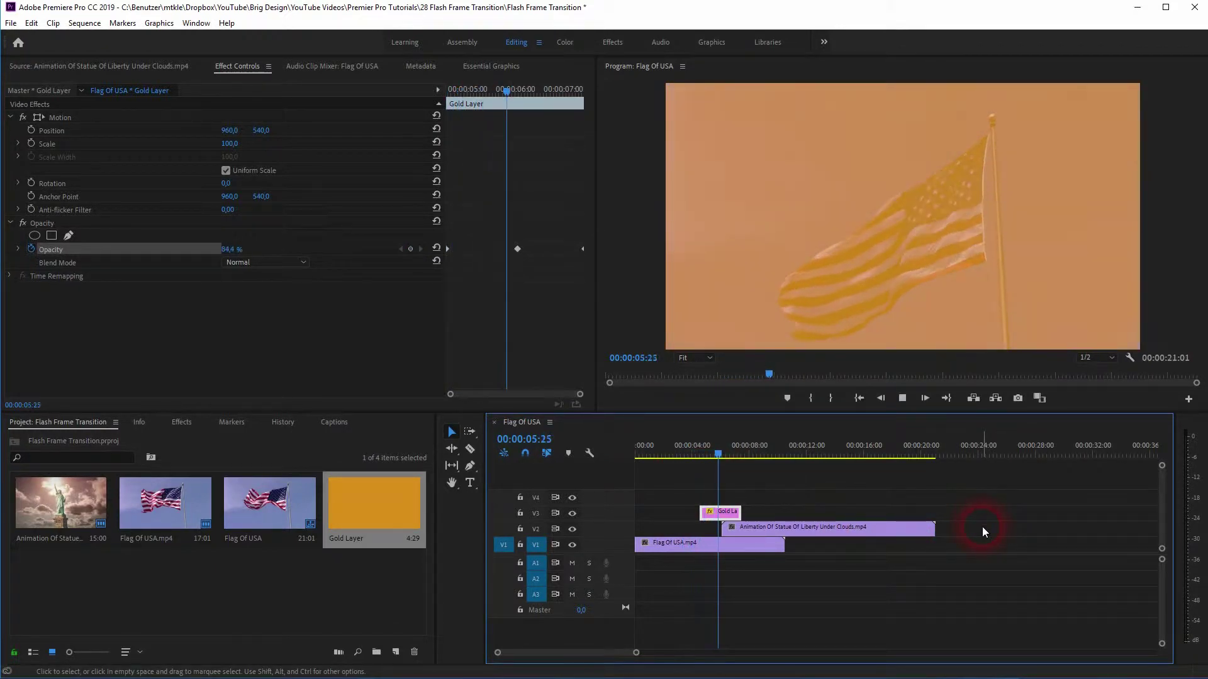
# Try the Multiply blend mode on the Gold Layer and play the transition
pyautogui.press('space')
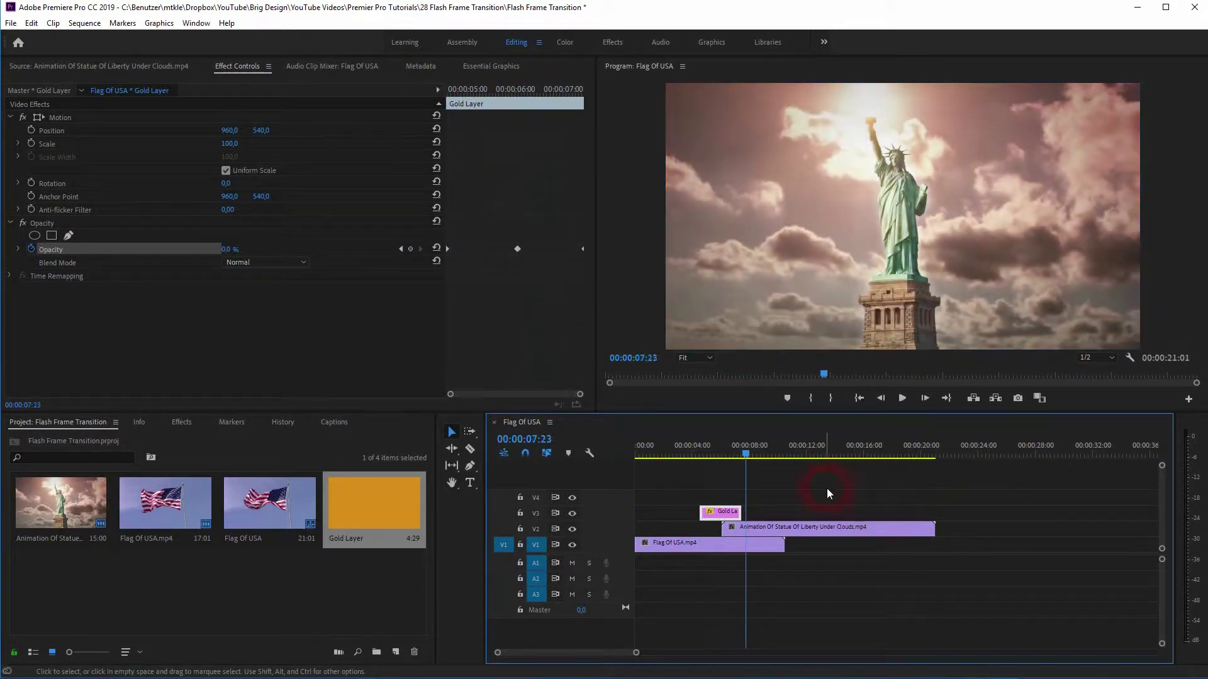
pyautogui.moveTo(745, 451); pyautogui.dragTo(717, 465)
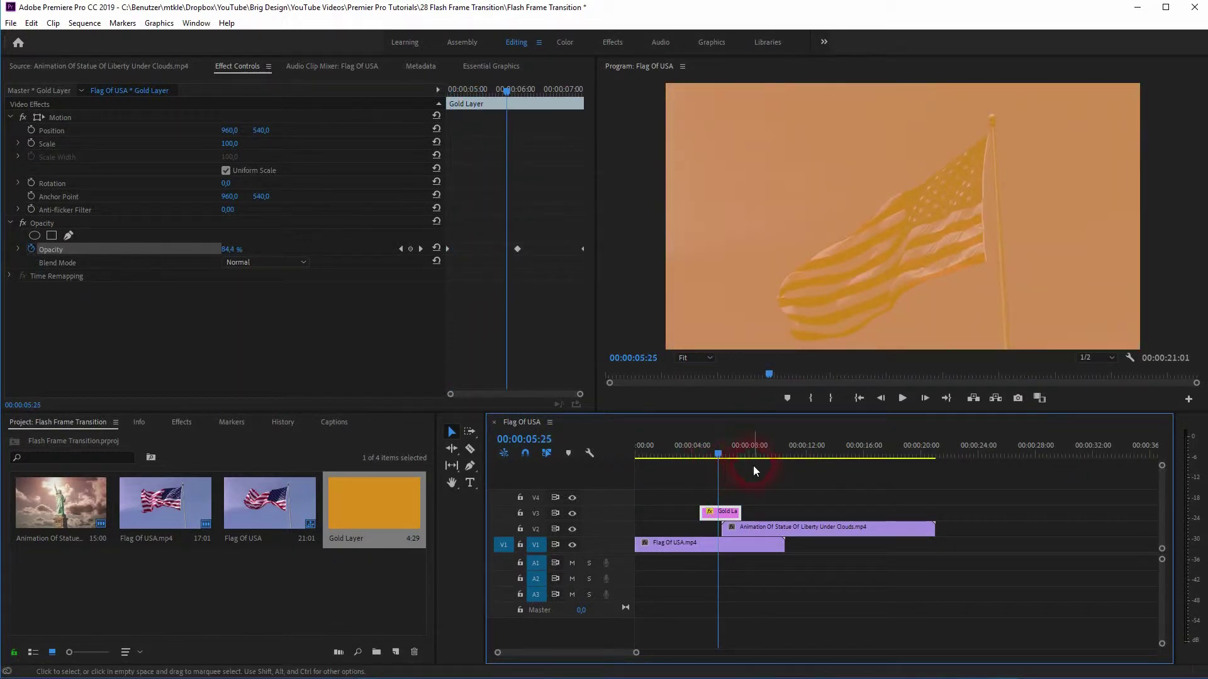
pyautogui.click(282, 245)
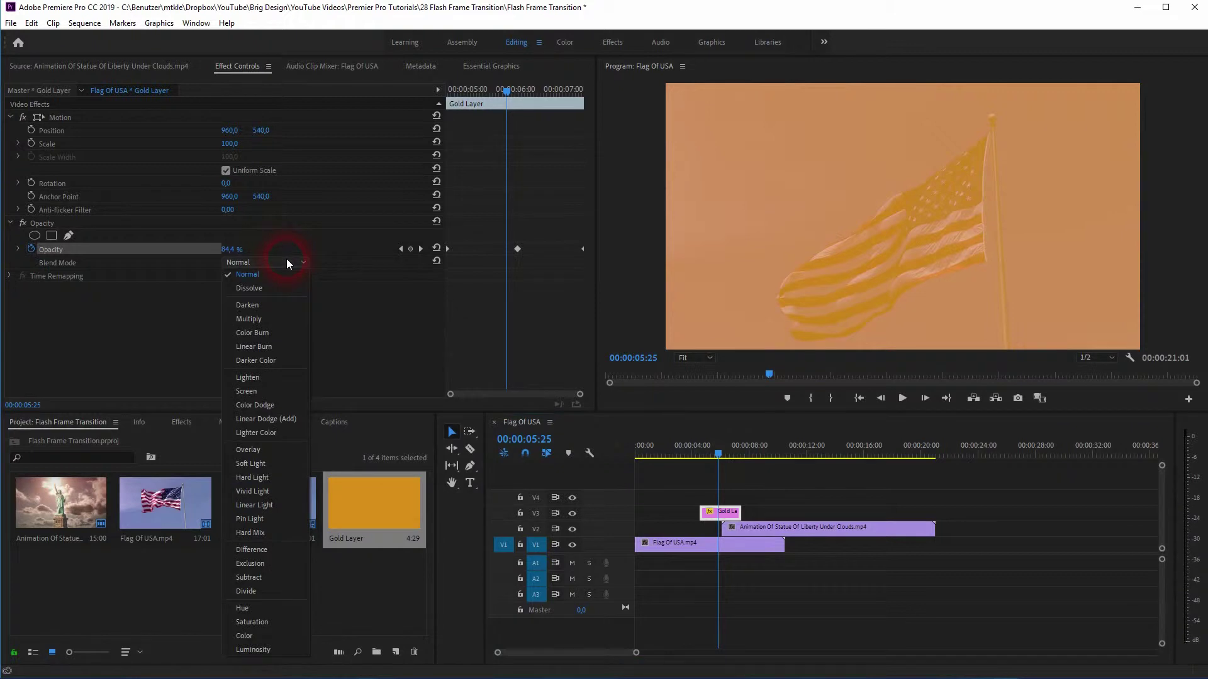
pyautogui.click(267, 318)
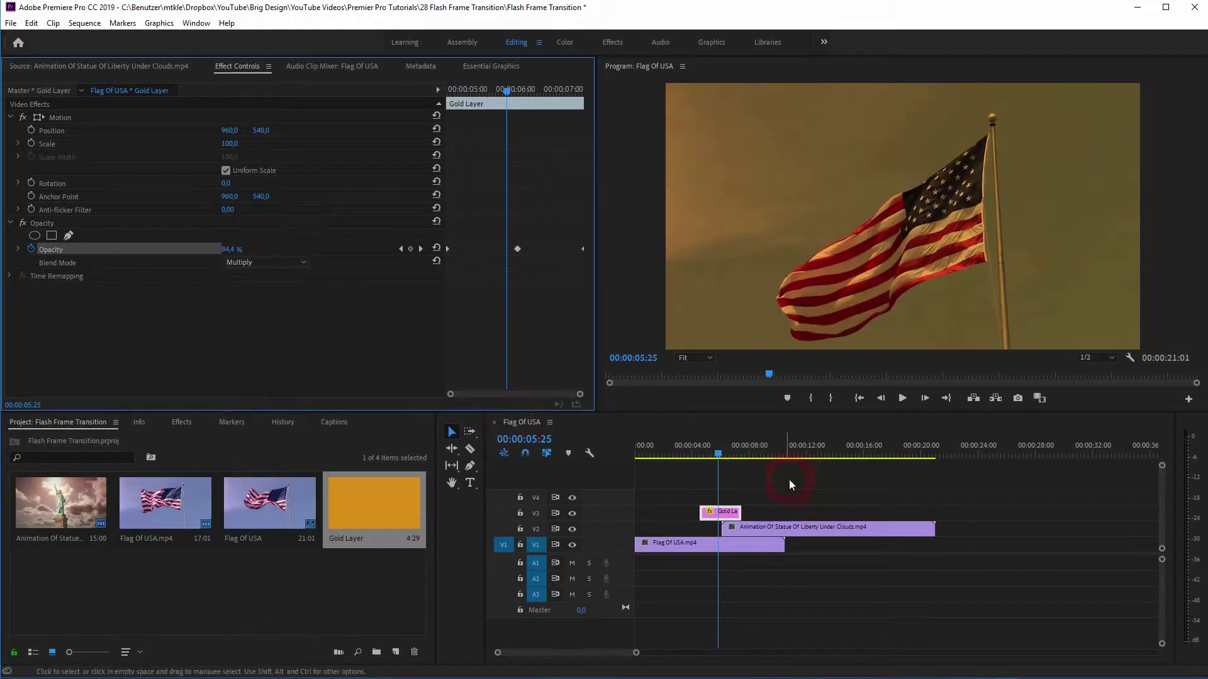
pyautogui.moveTo(723, 464); pyautogui.dragTo(695, 459)
pyautogui.press('space')
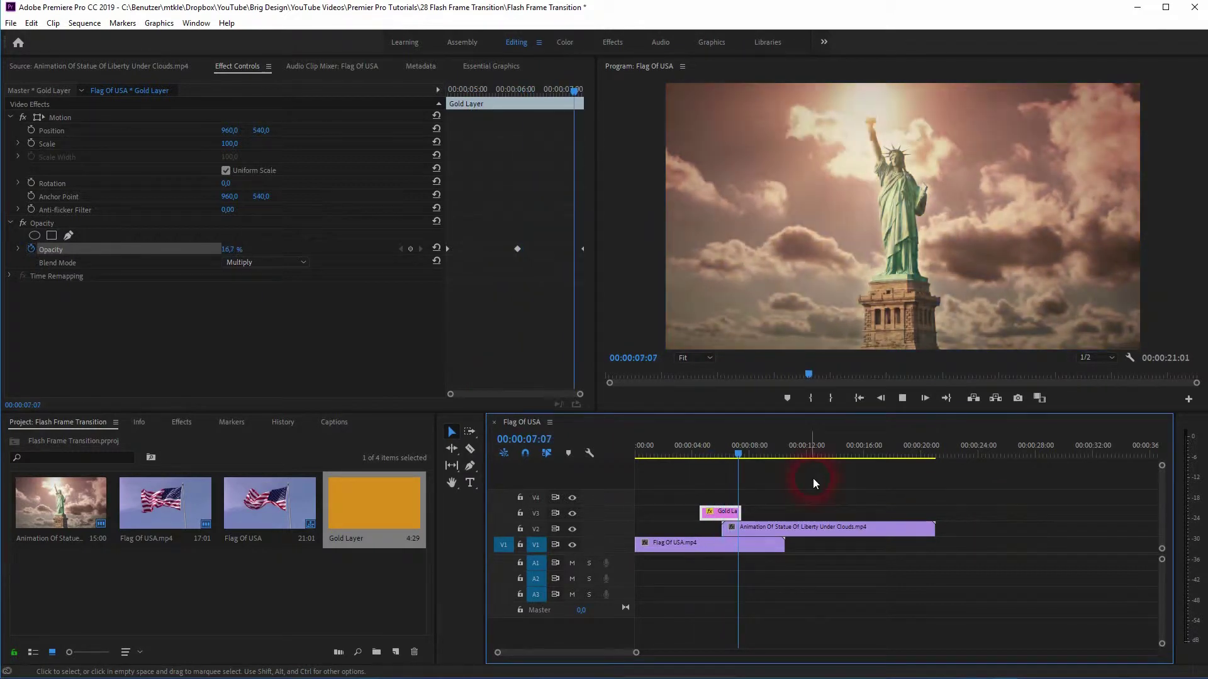
# Try Linear Burn, then settle on Hard Light and play the flash
pyautogui.moveTo(742, 454); pyautogui.dragTo(711, 463)
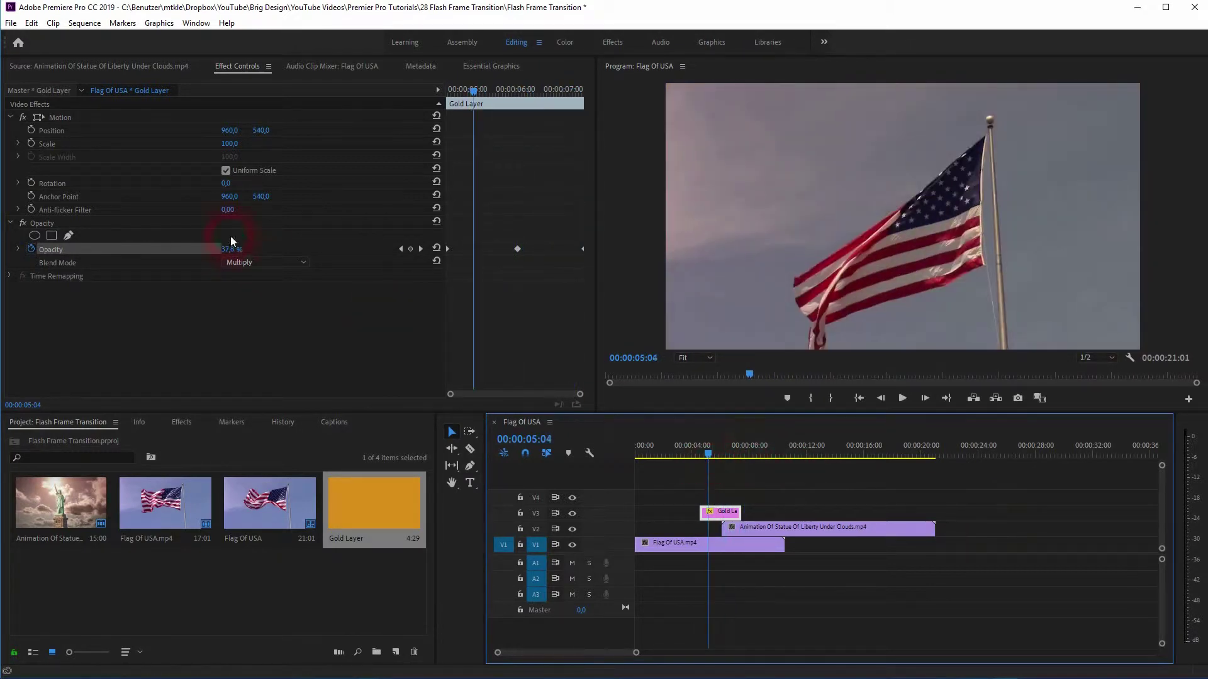
pyautogui.click(260, 263)
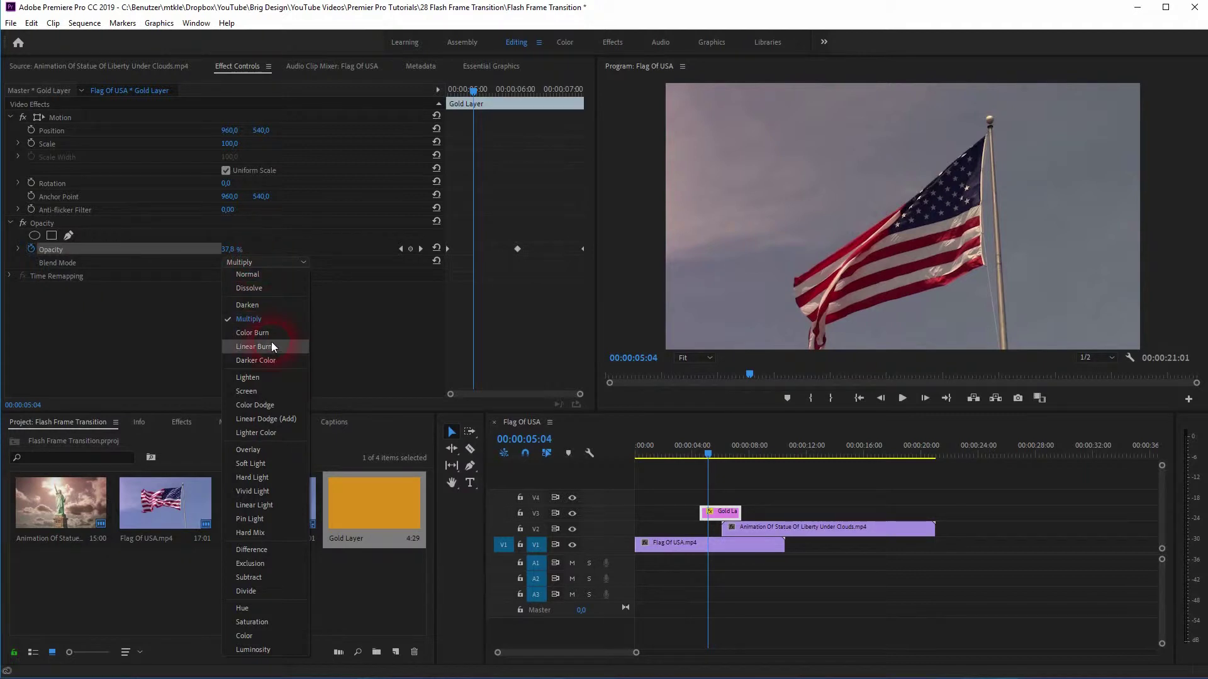
pyautogui.click(271, 346)
pyautogui.click(270, 263)
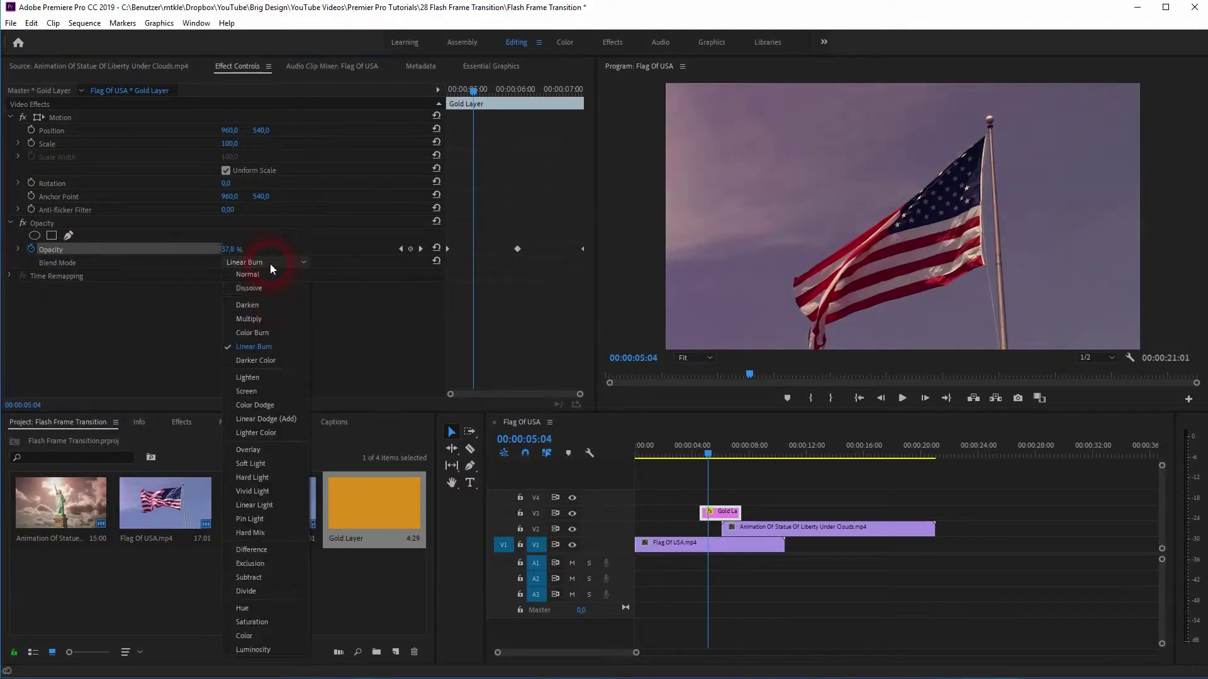
pyautogui.click(281, 477)
pyautogui.moveTo(708, 450); pyautogui.dragTo(694, 455)
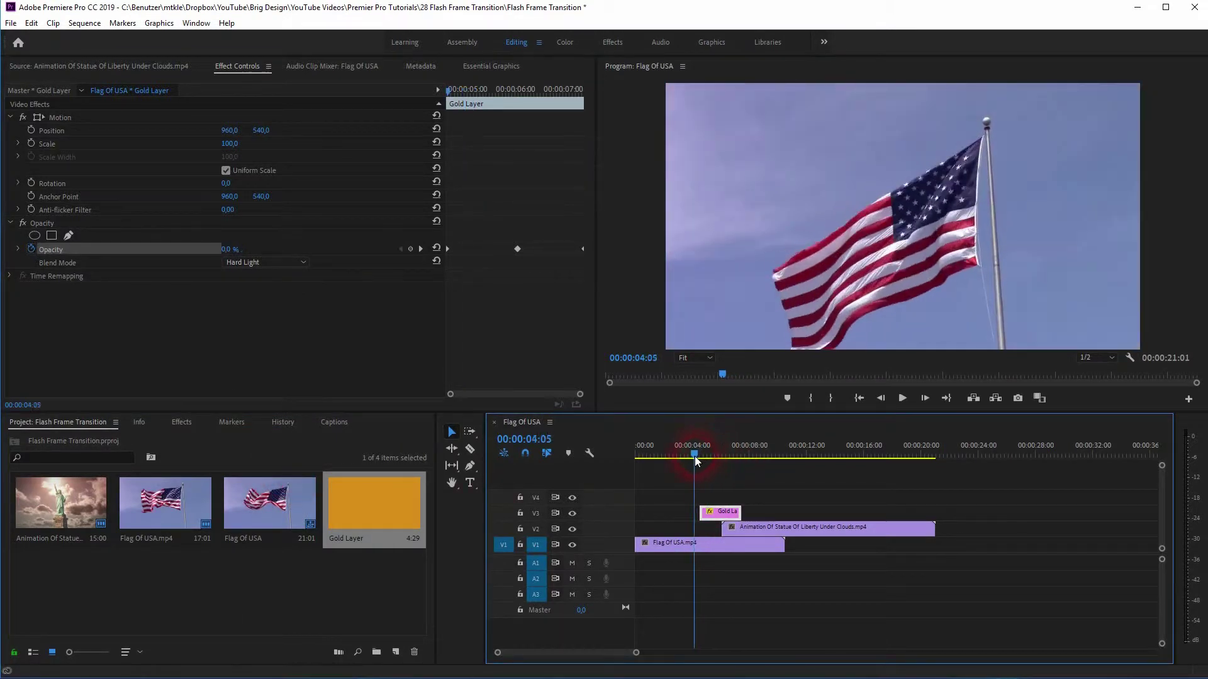
pyautogui.press('space')
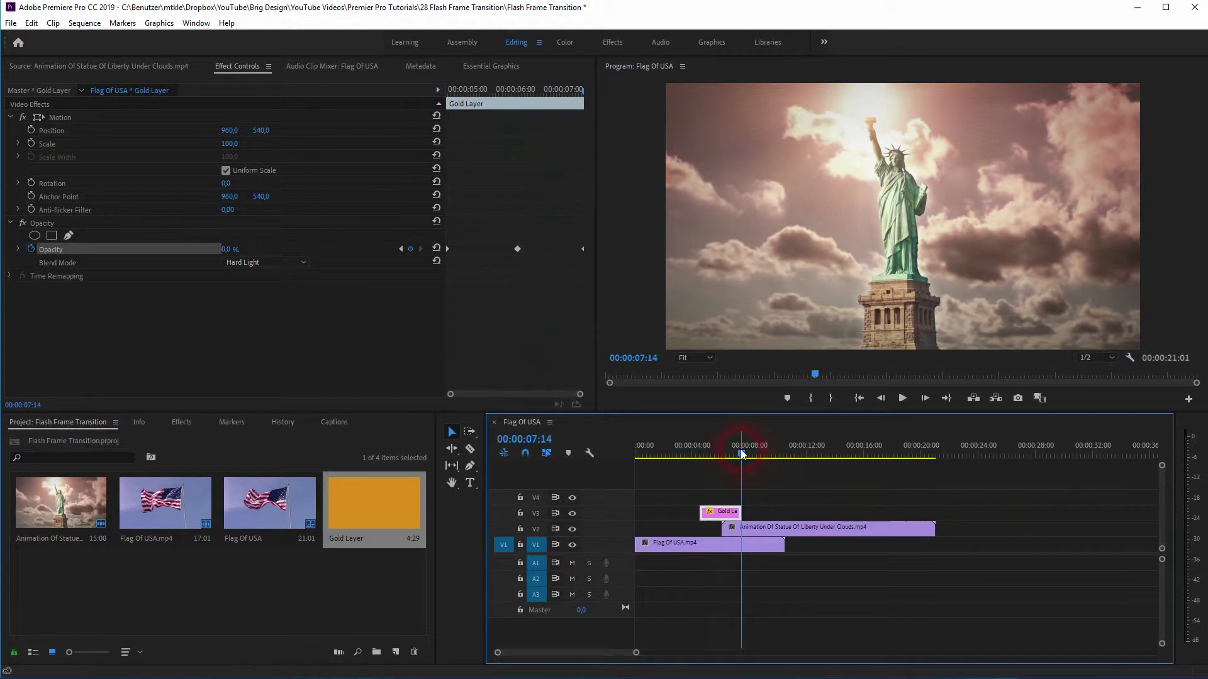
# Copy the Gold Layer onto V4, blend the copy with Multiply, and preview both layers
pyautogui.moveTo(741, 449)
pyautogui.mouseDown()
pyautogui.moveTo(741, 462)
pyautogui.moveTo(723, 463)
pyautogui.mouseUp()
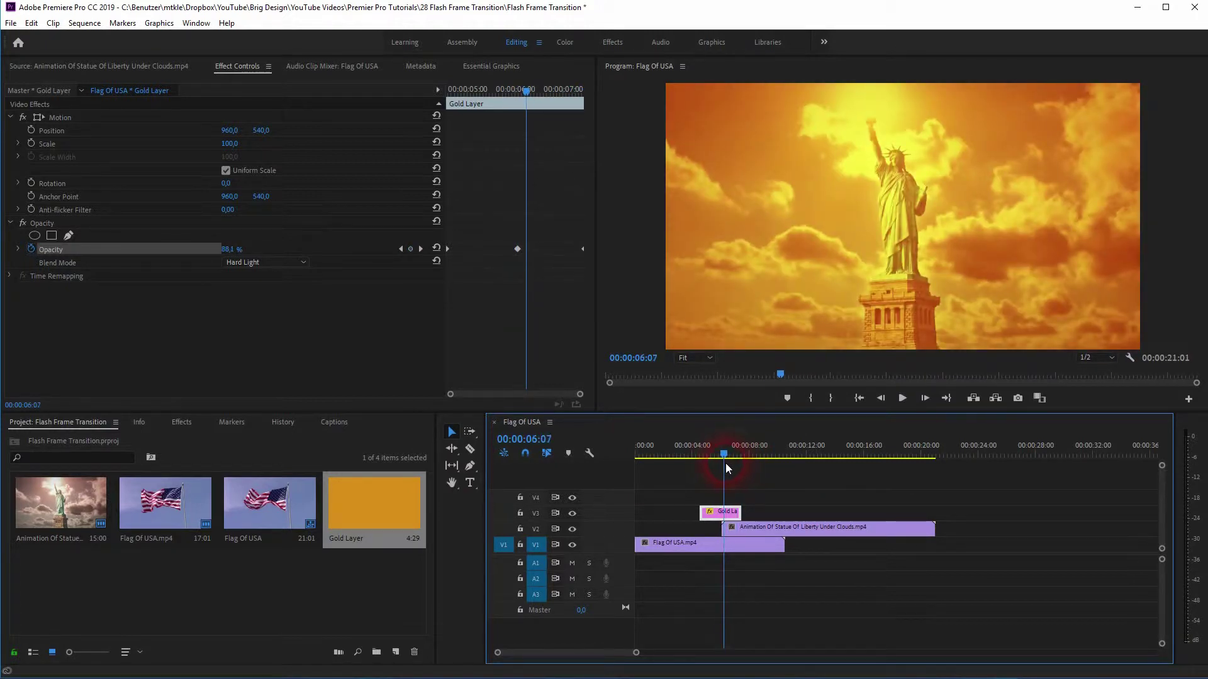
pyautogui.click(714, 516)
pyautogui.moveTo(714, 515); pyautogui.dragTo(733, 499)
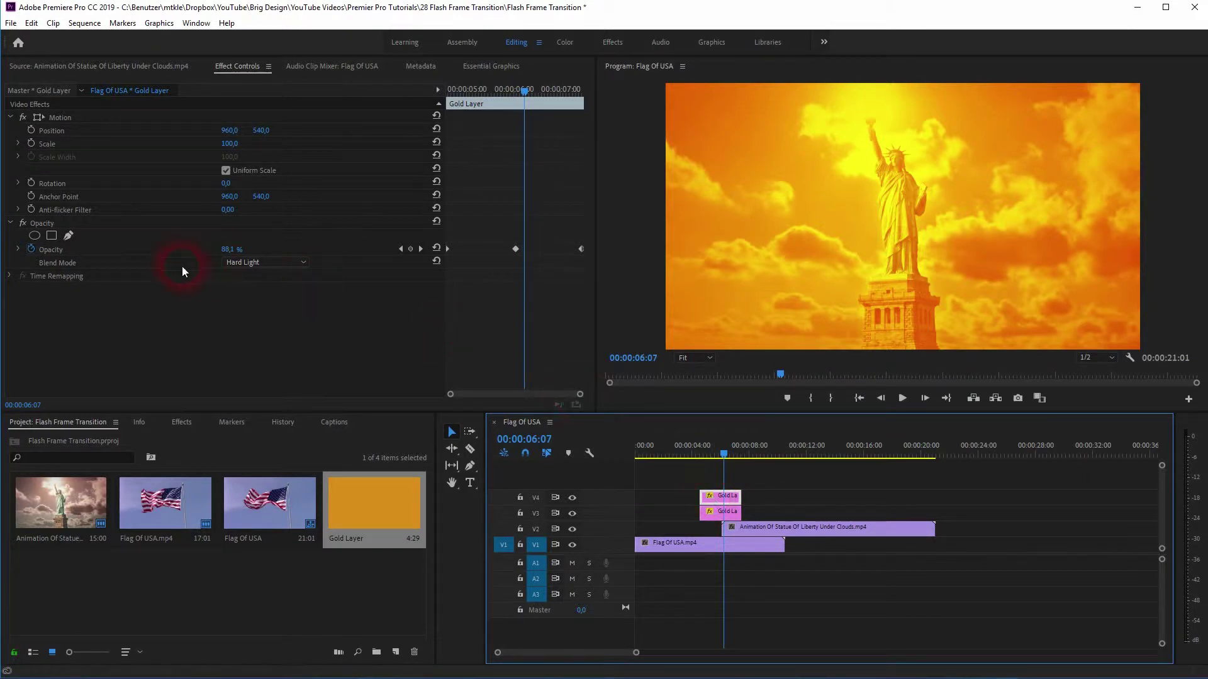
pyautogui.click(250, 264)
pyautogui.click(269, 316)
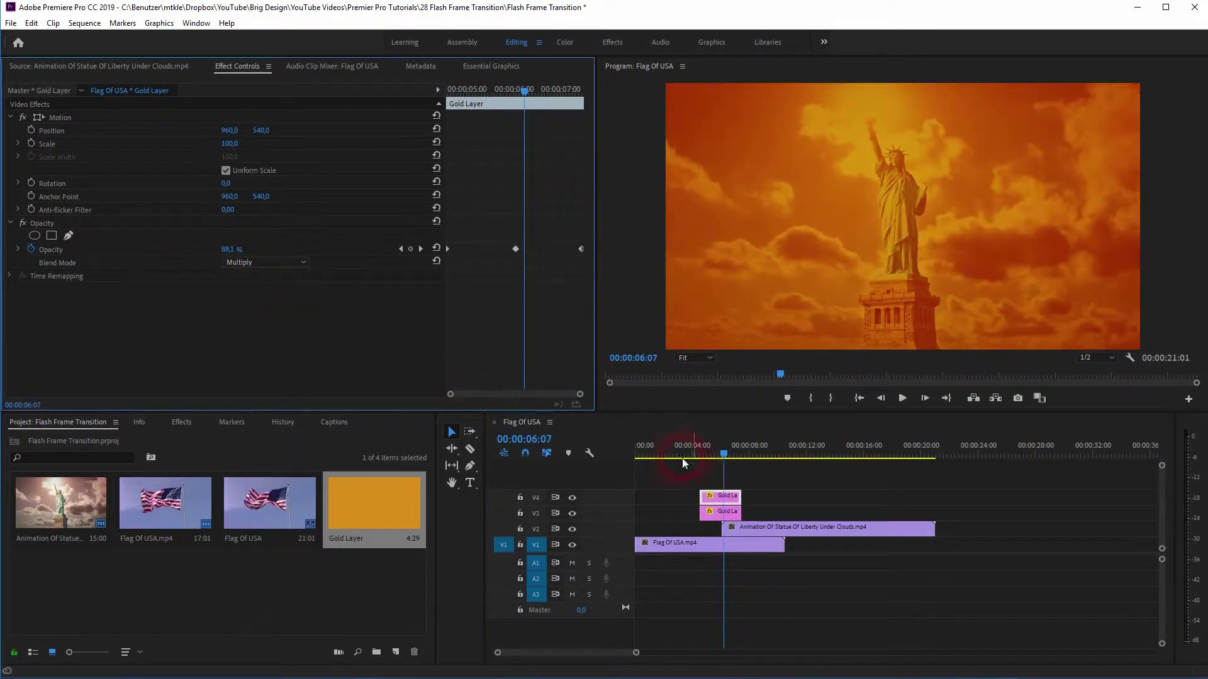
pyautogui.moveTo(725, 459); pyautogui.dragTo(692, 460)
pyautogui.press('space')
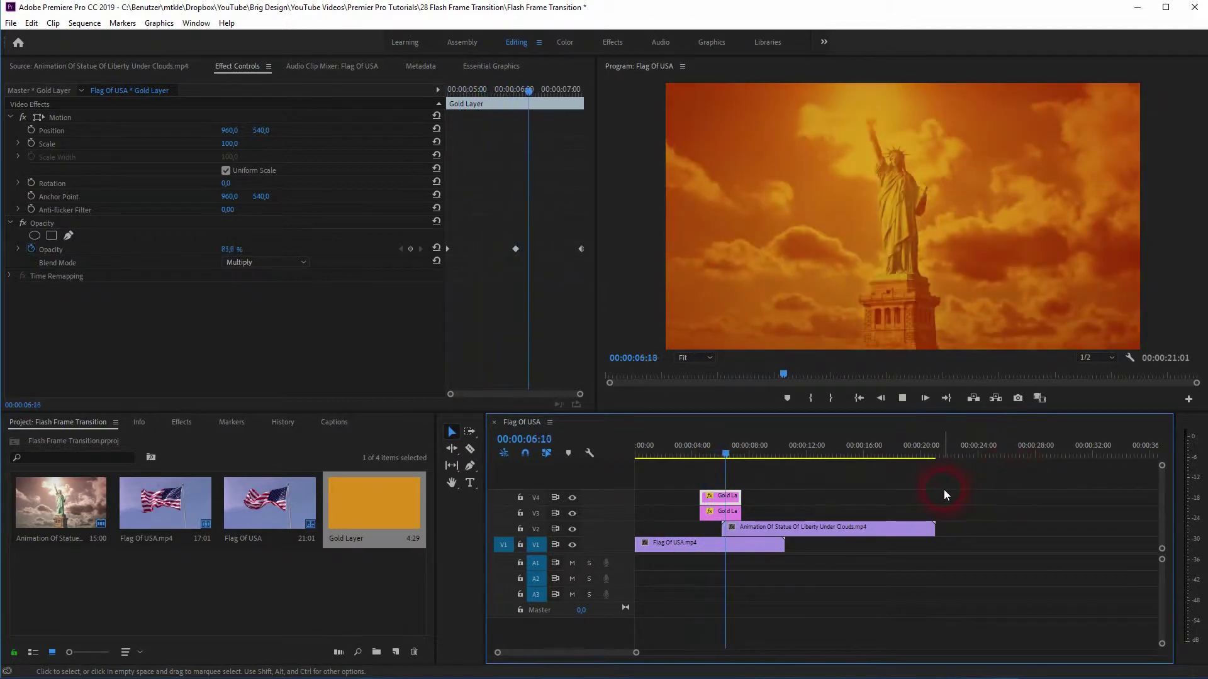
pyautogui.click(745, 455)
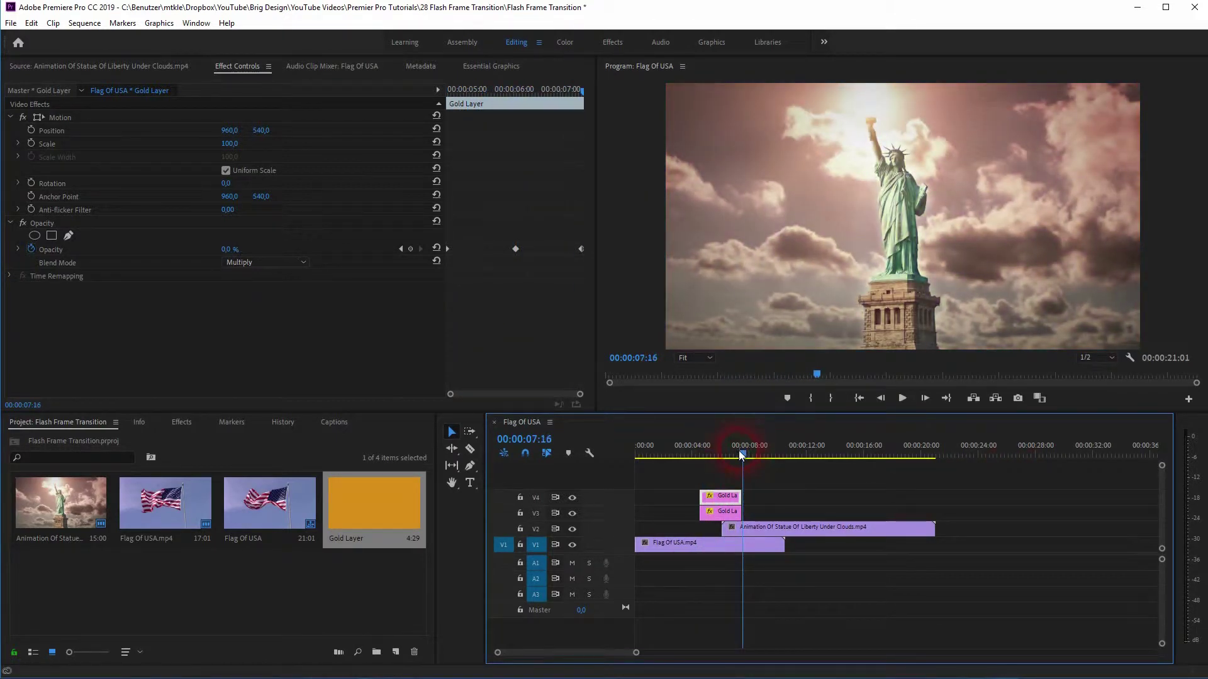
pyautogui.moveTo(739, 451); pyautogui.dragTo(718, 461)
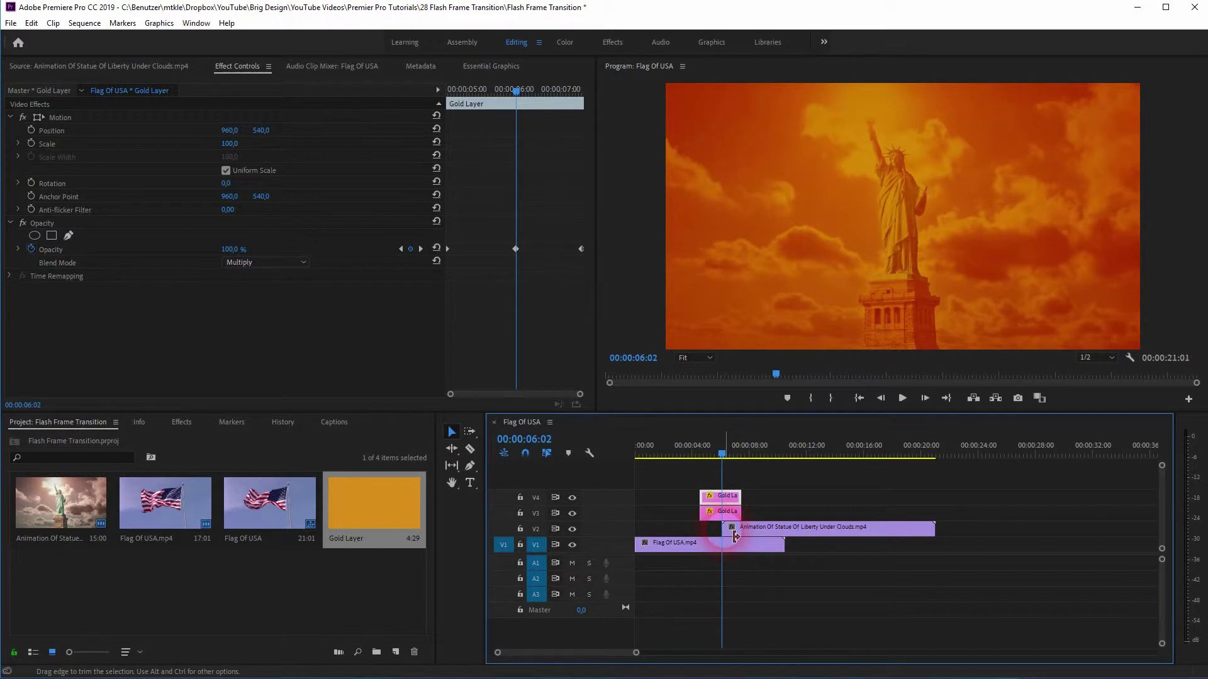
pyautogui.rightClick(724, 530)
# Apply the default Cross Dissolve at the cut, lengthen it to 00:00:01:03, and play it
pyautogui.click(786, 612)
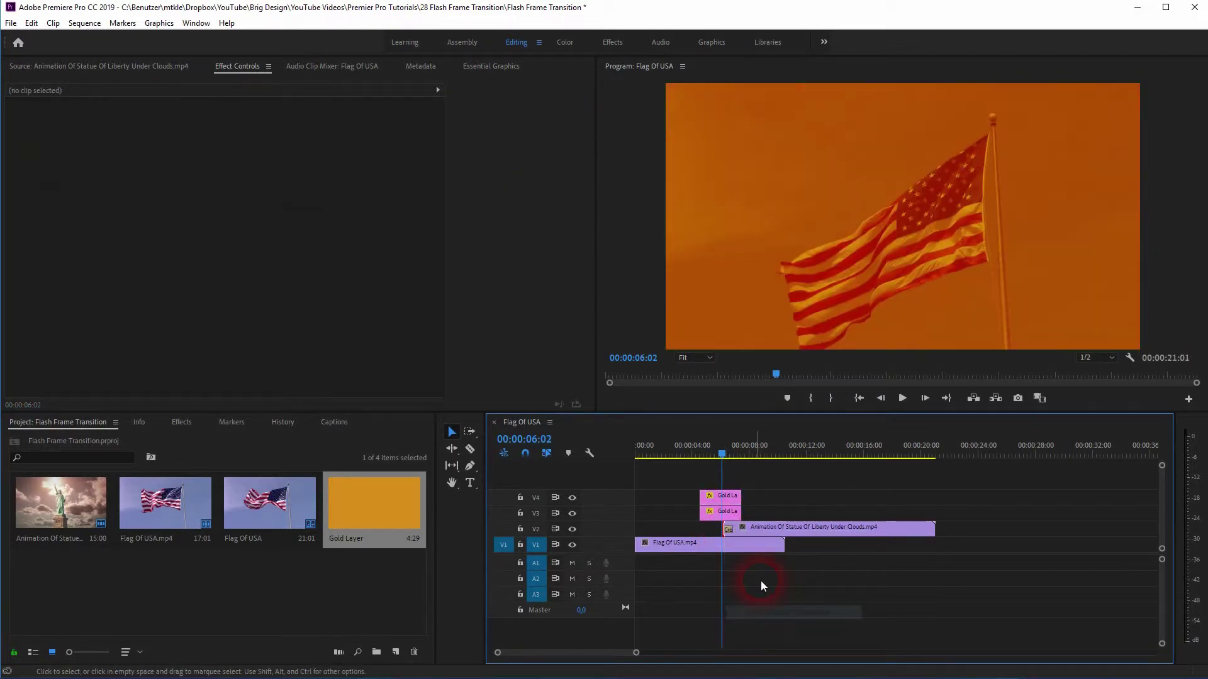
pyautogui.click(728, 531)
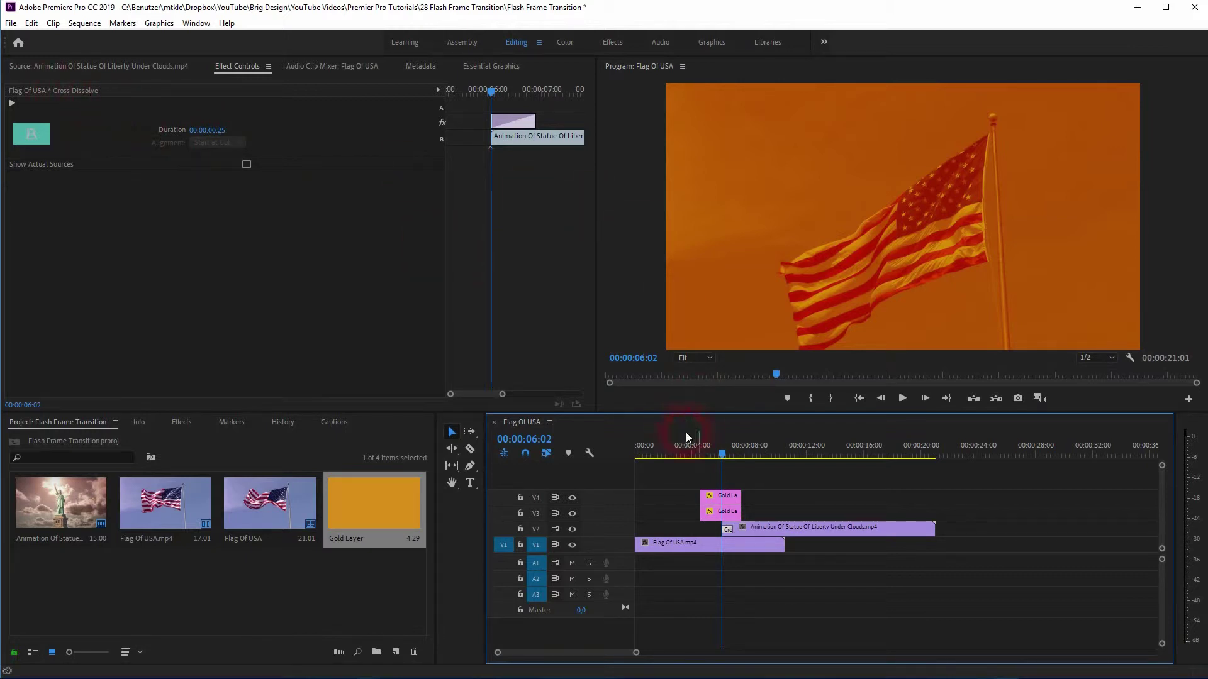
pyautogui.click(729, 532)
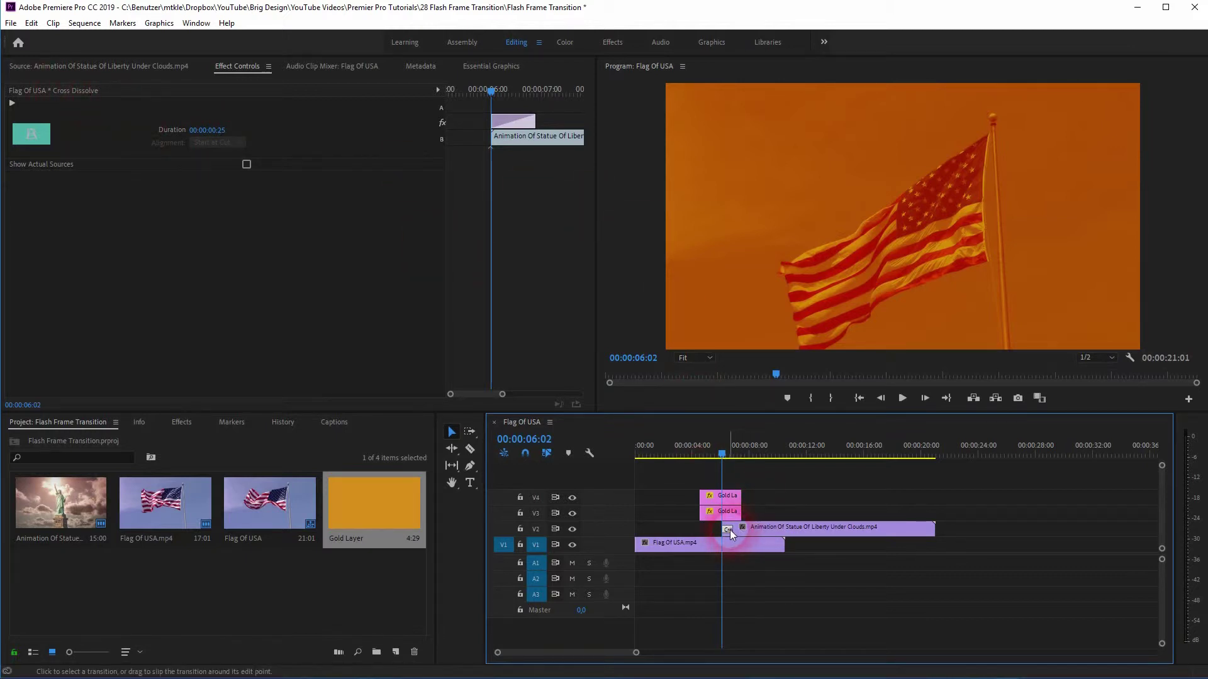
pyautogui.moveTo(541, 122); pyautogui.dragTo(559, 127)
pyautogui.moveTo(721, 458); pyautogui.dragTo(692, 462)
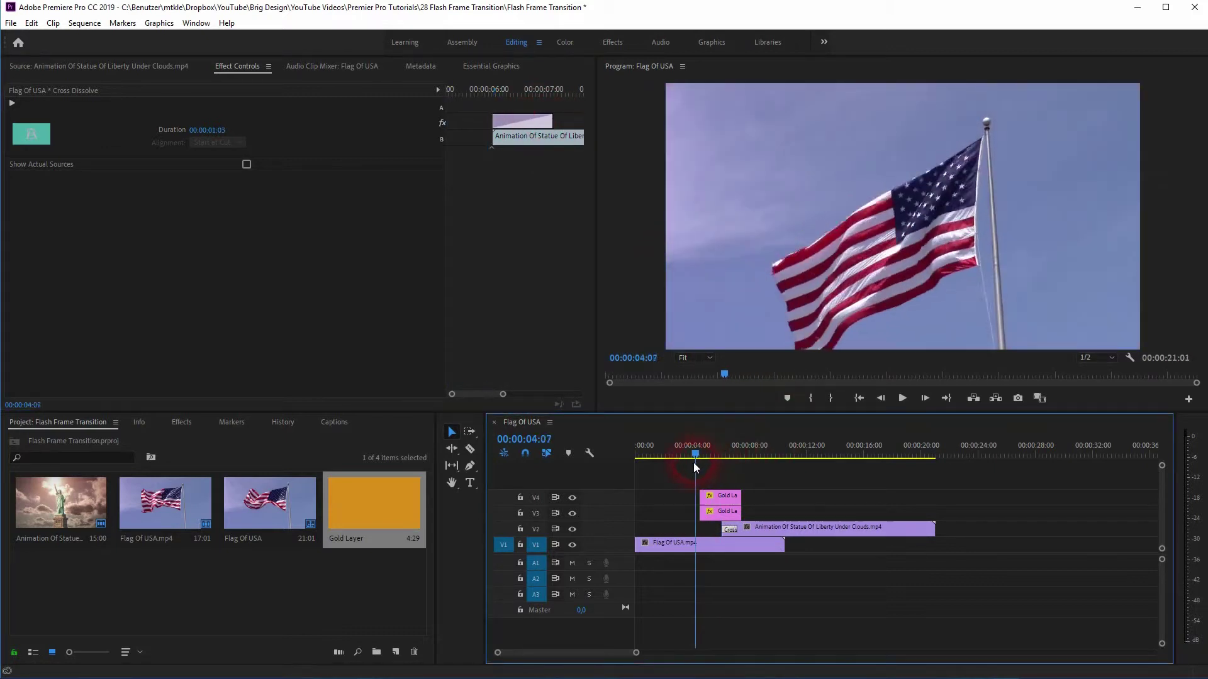
pyautogui.press('space')
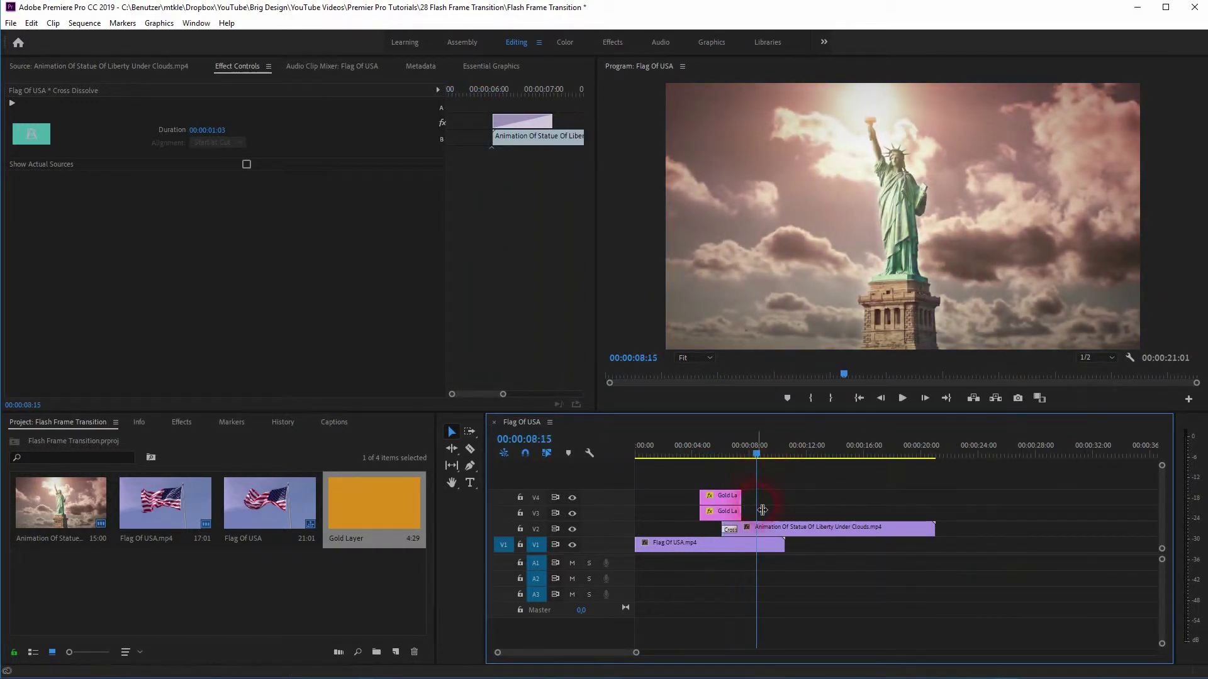
pyautogui.click(747, 519)
# Drag the ends of the Gold Layer clips on V3 and V4 later, then play the flash
pyautogui.moveTo(748, 519); pyautogui.dragTo(747, 496)
pyautogui.moveTo(763, 456); pyautogui.dragTo(687, 472)
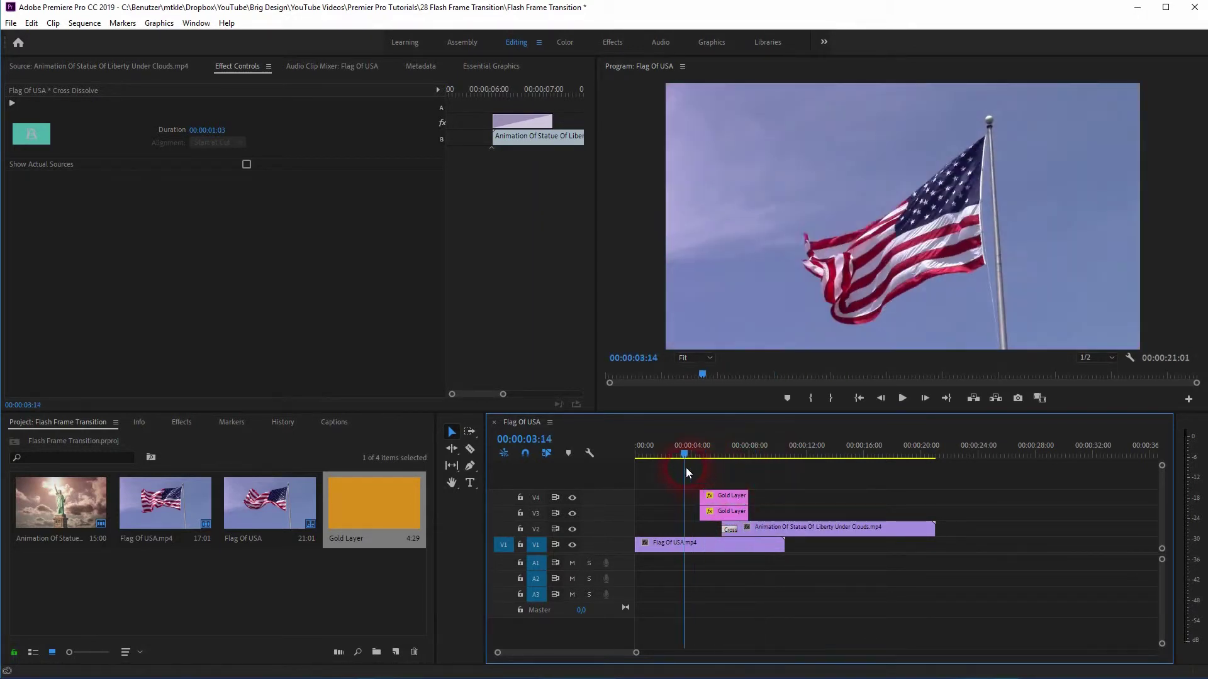
pyautogui.press('space')
pyautogui.click(970, 599)
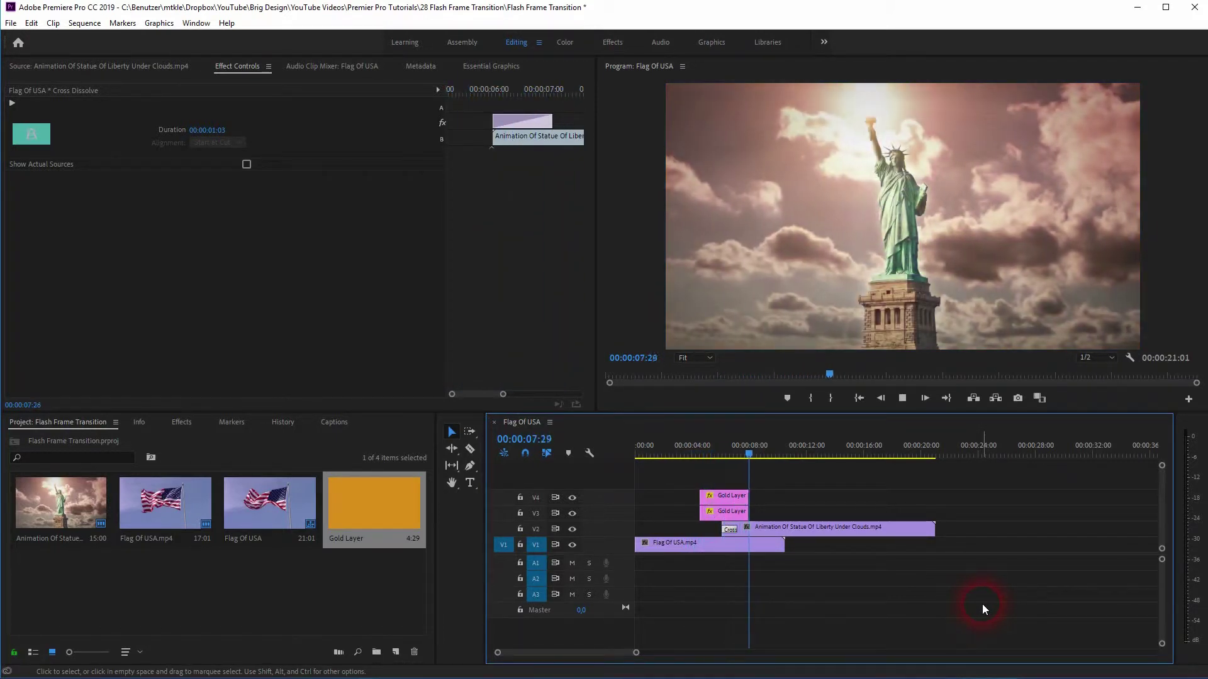
pyautogui.press('space')
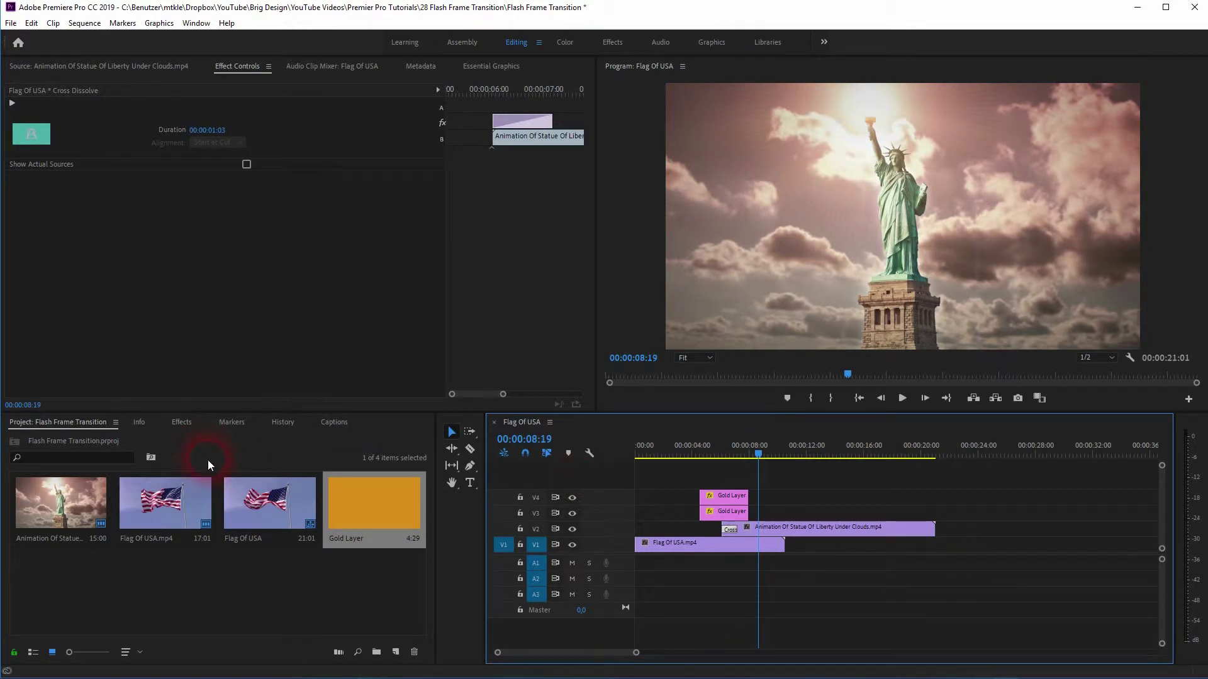
# Search effects for 'dip' and replace the Cross Dissolve with Dip to White at the statue clip's start
pyautogui.click(171, 423)
pyautogui.click(56, 441)
pyautogui.write('dip')
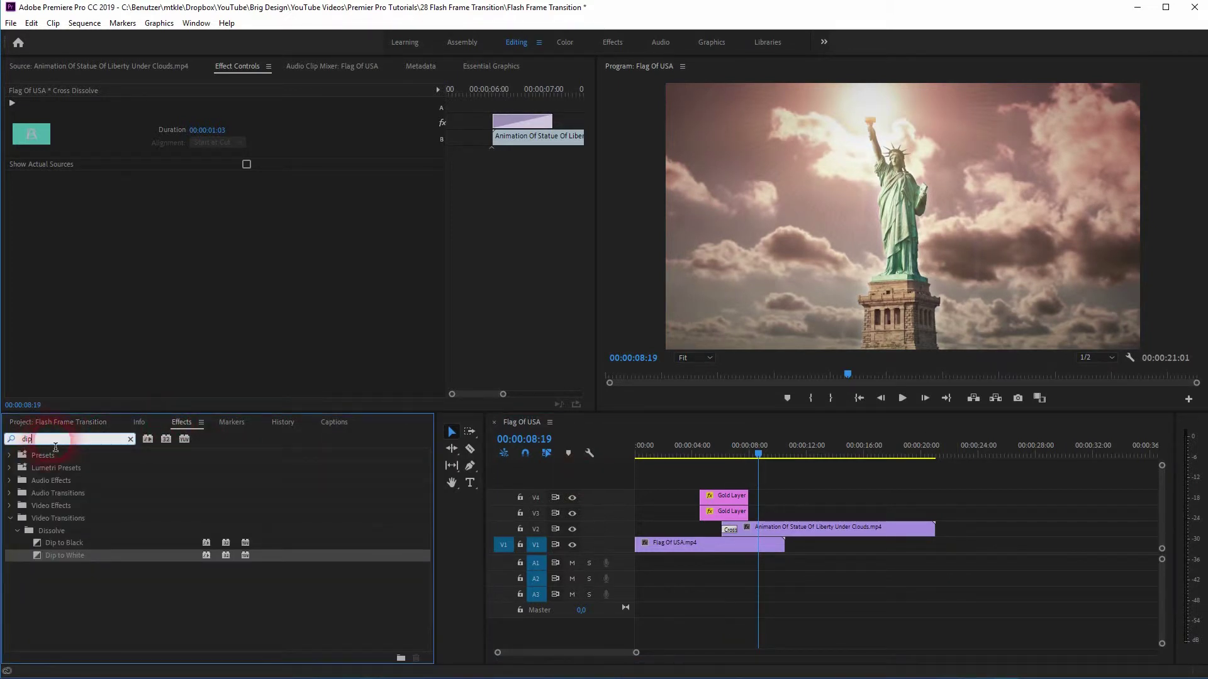
pyautogui.click(91, 570)
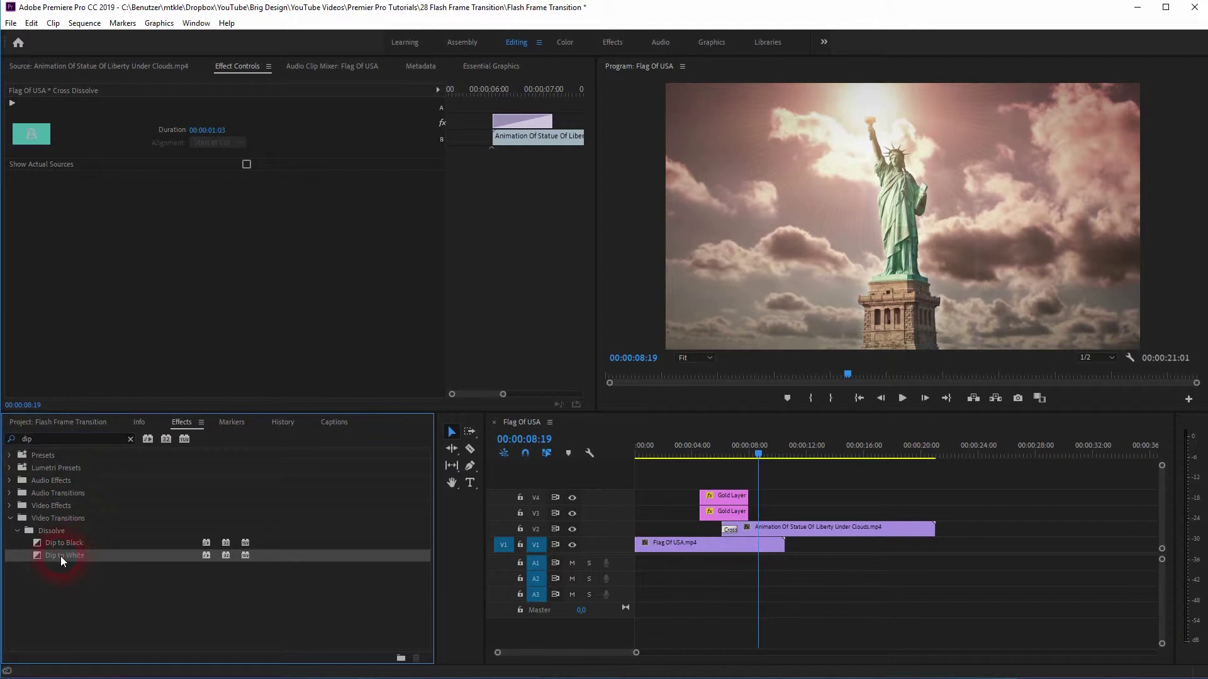
pyautogui.moveTo(61, 556); pyautogui.dragTo(736, 535)
pyautogui.click(750, 562)
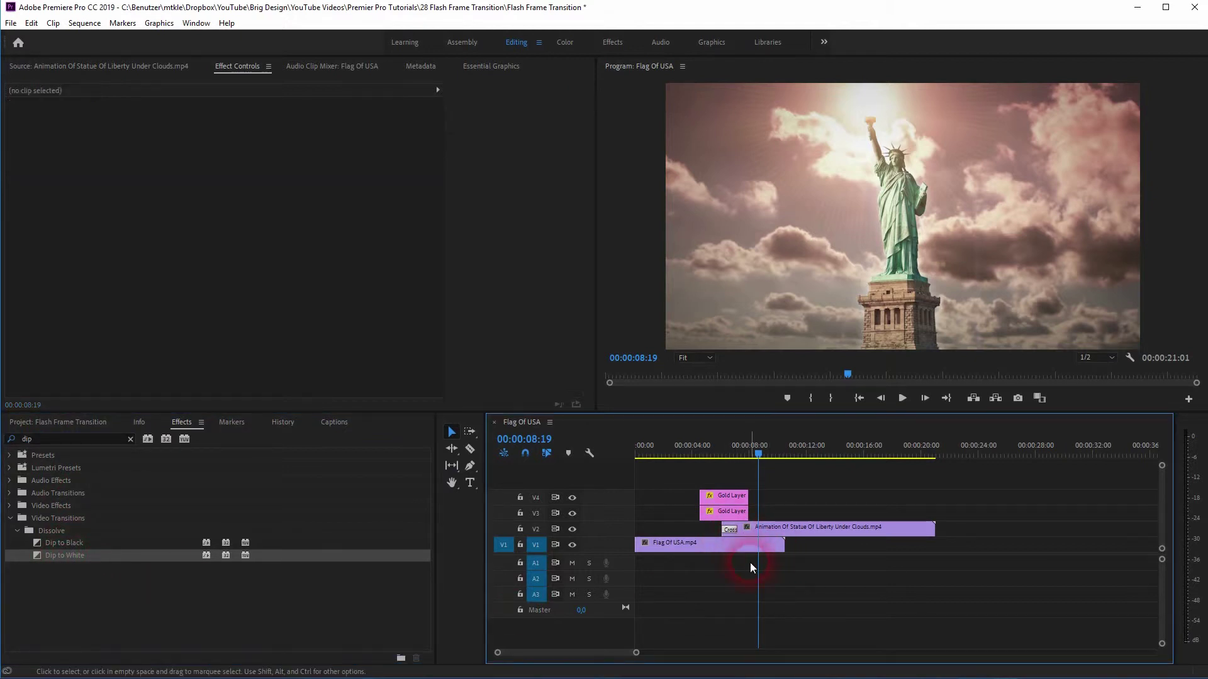
pyautogui.hotkey('ctrl', 'z')
pyautogui.click(59, 555)
pyautogui.moveTo(59, 553); pyautogui.dragTo(729, 530)
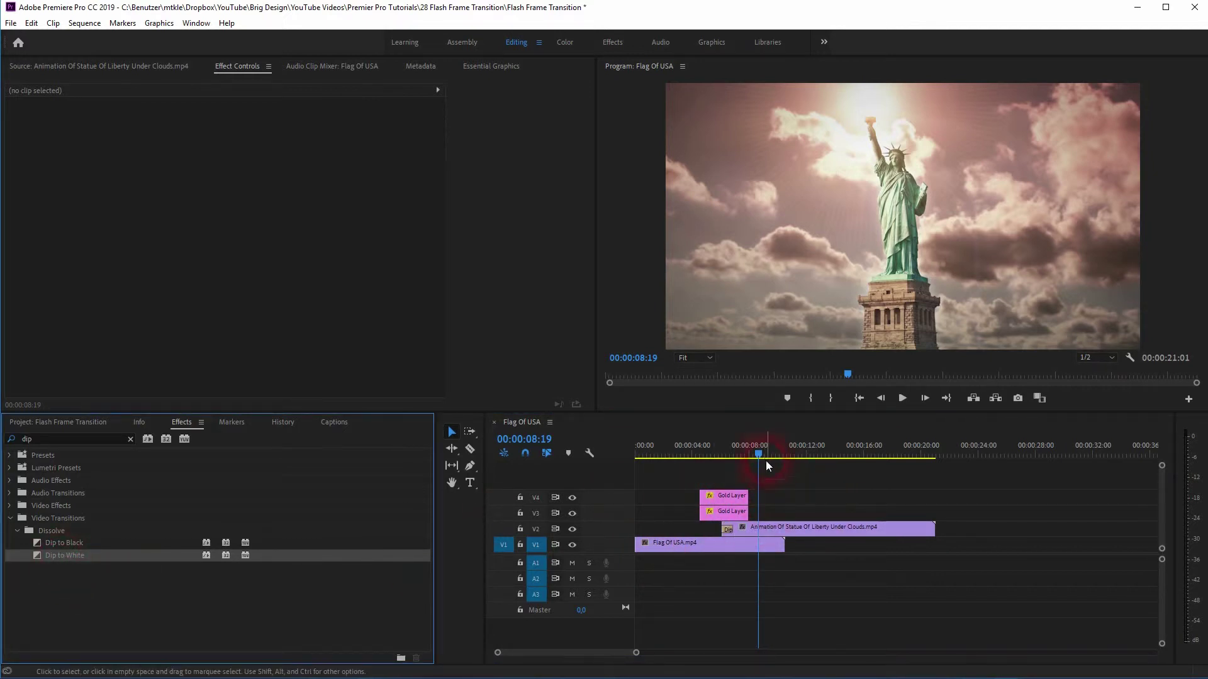
# Preview Dip to White with V3 and V4 hidden, then again with the gold tracks restored
pyautogui.moveTo(757, 452); pyautogui.dragTo(700, 473)
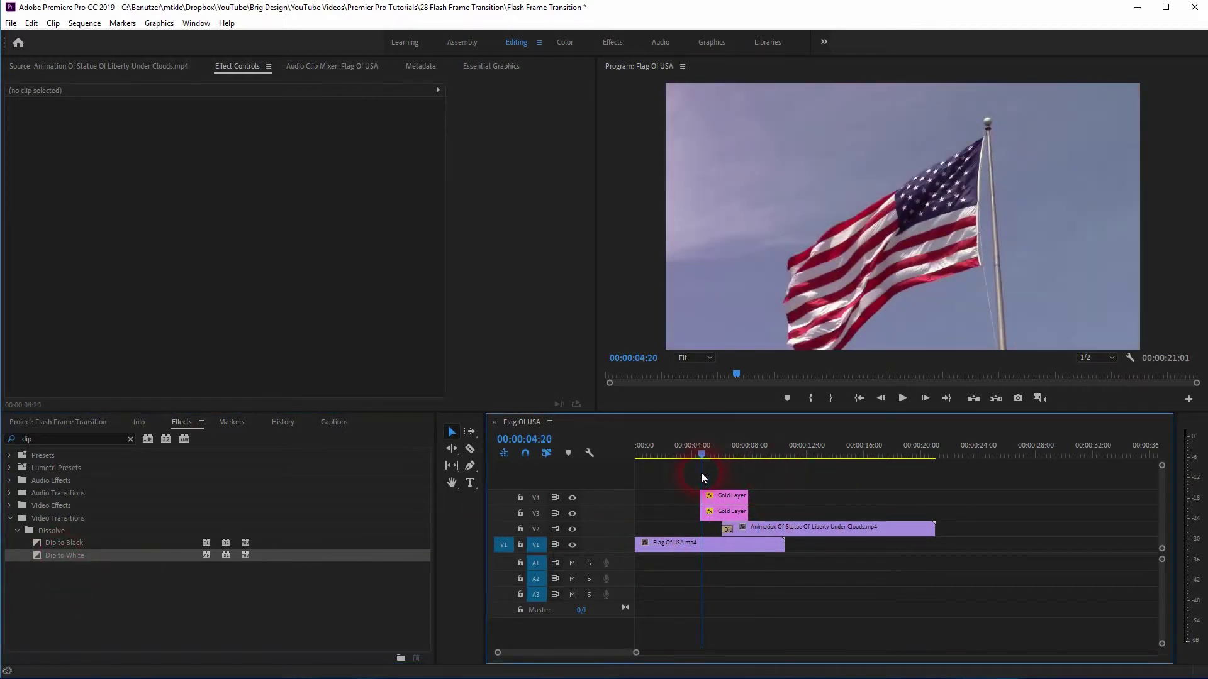
pyautogui.click(571, 514)
pyautogui.click(571, 497)
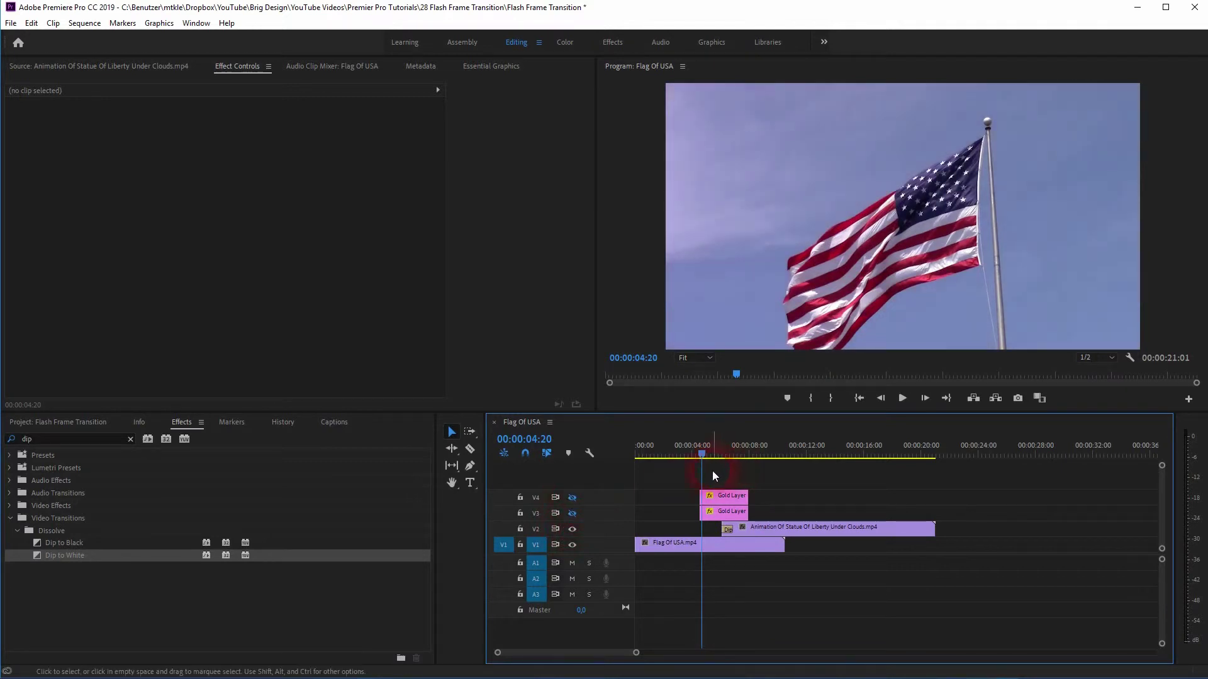
pyautogui.press('space')
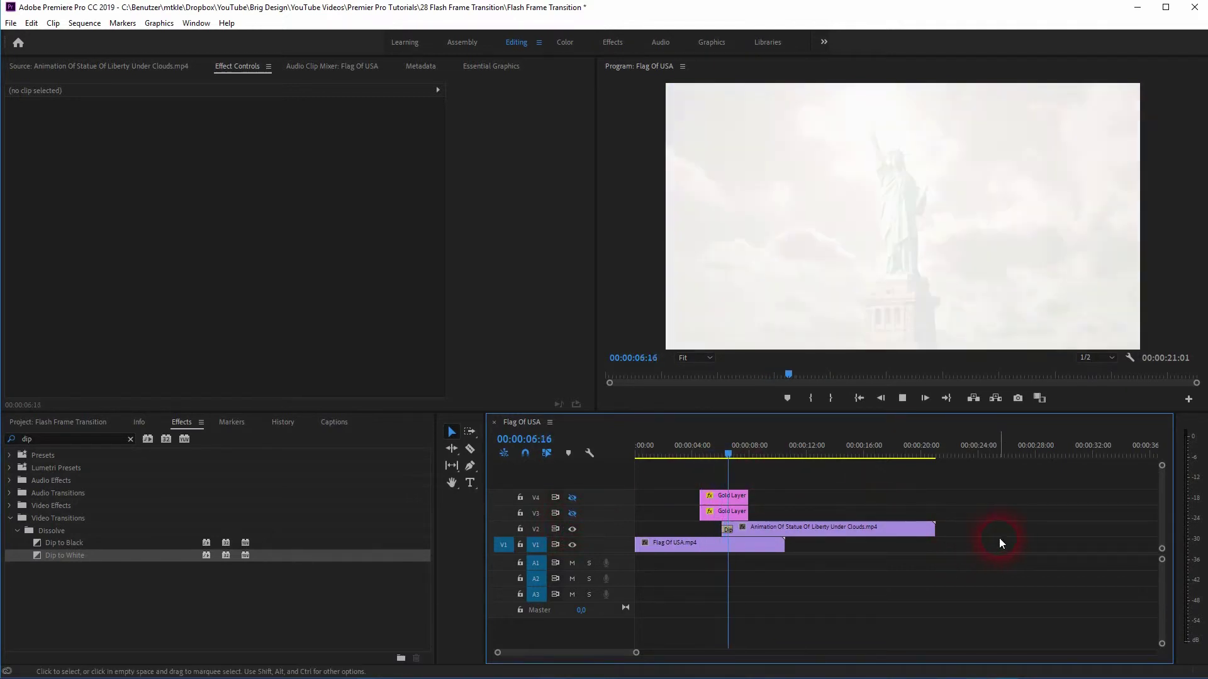
pyautogui.click(735, 451)
pyautogui.moveTo(735, 450); pyautogui.dragTo(691, 457)
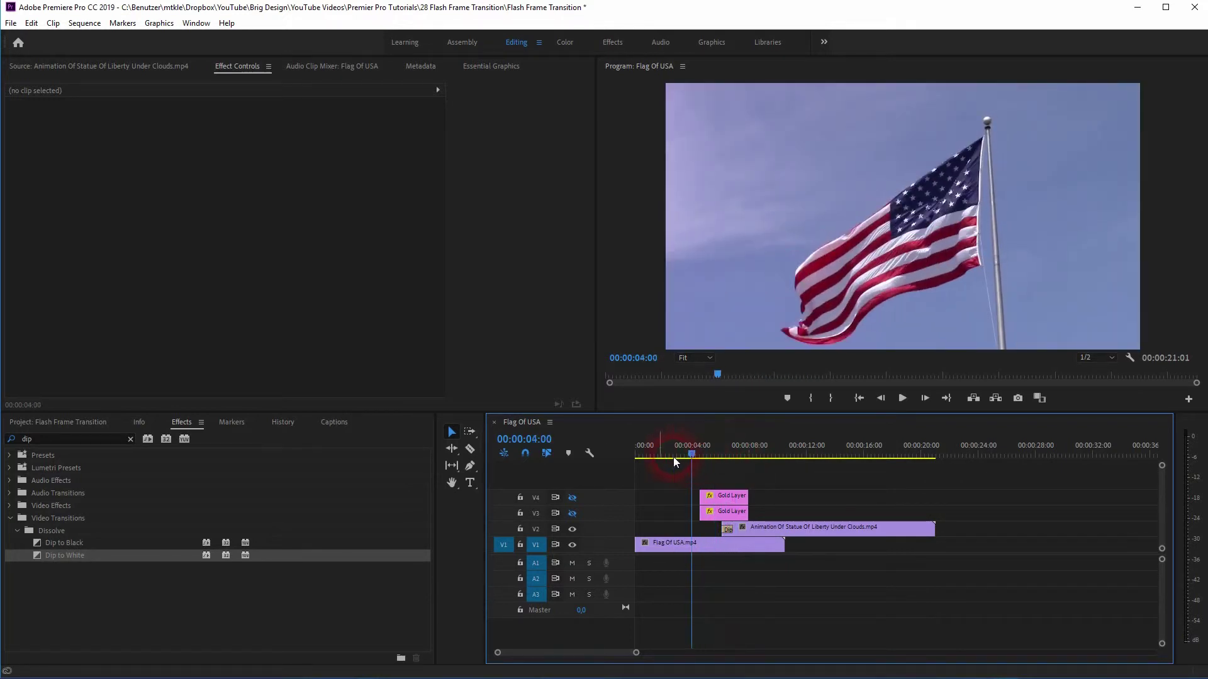
pyautogui.click(577, 515)
pyautogui.click(572, 513)
pyautogui.press('space')
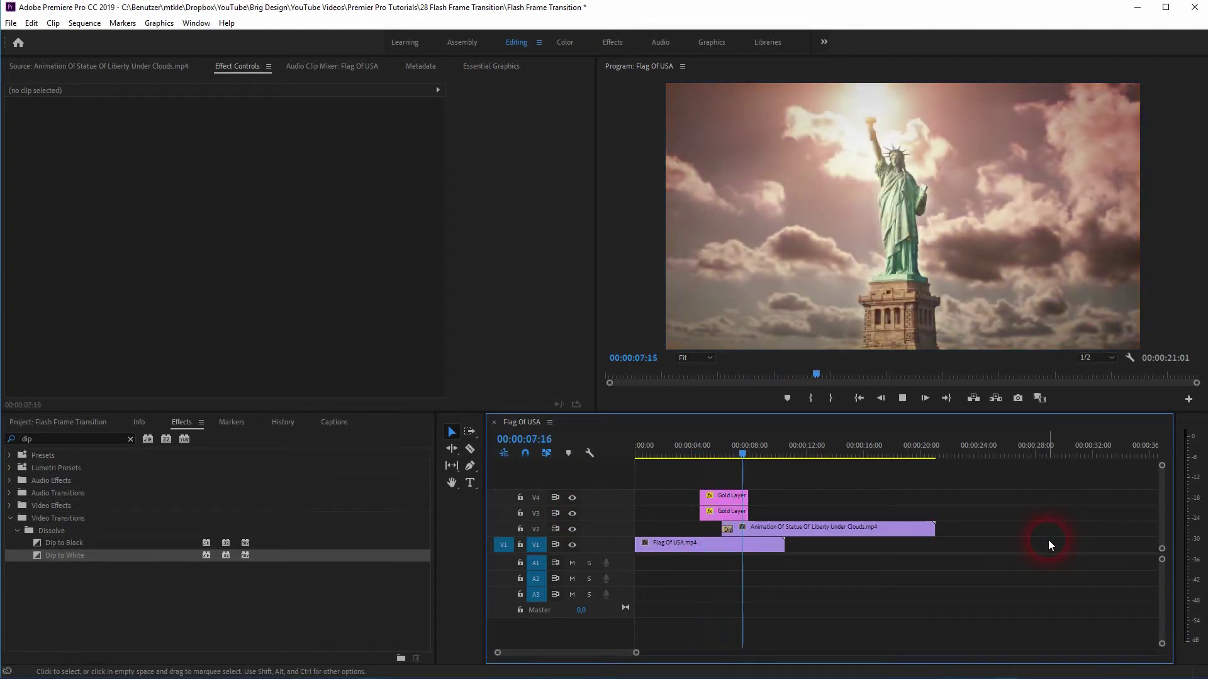
pyautogui.press('space')
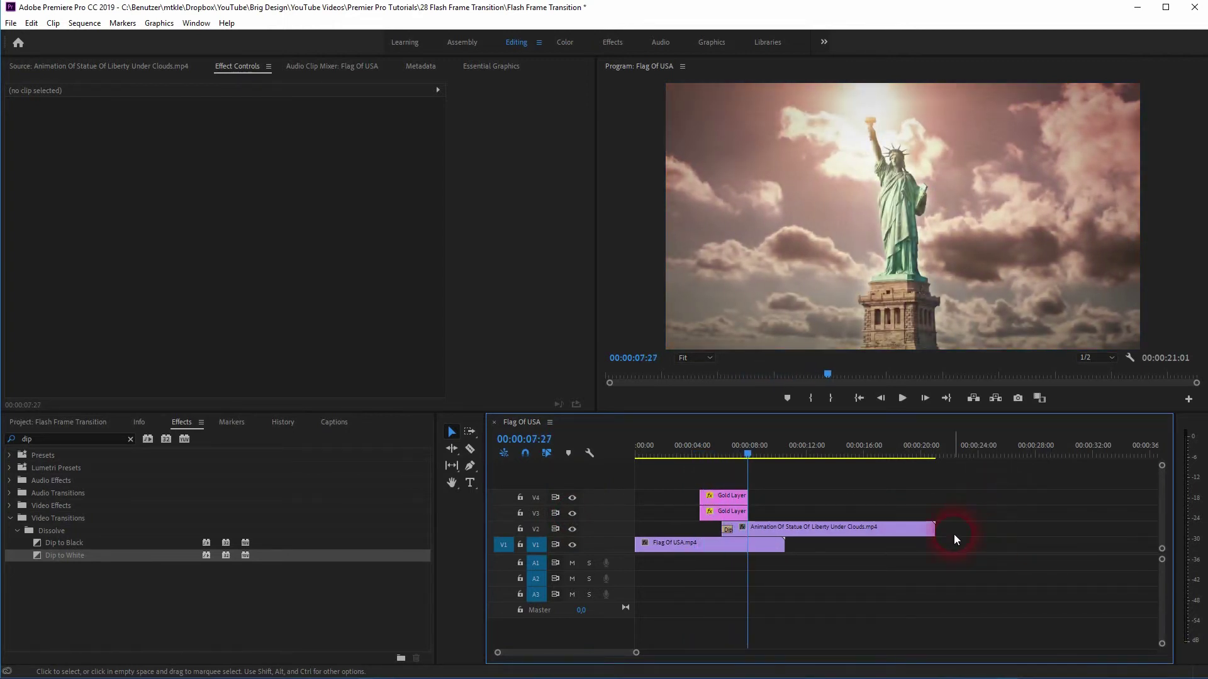
pyautogui.click(728, 529)
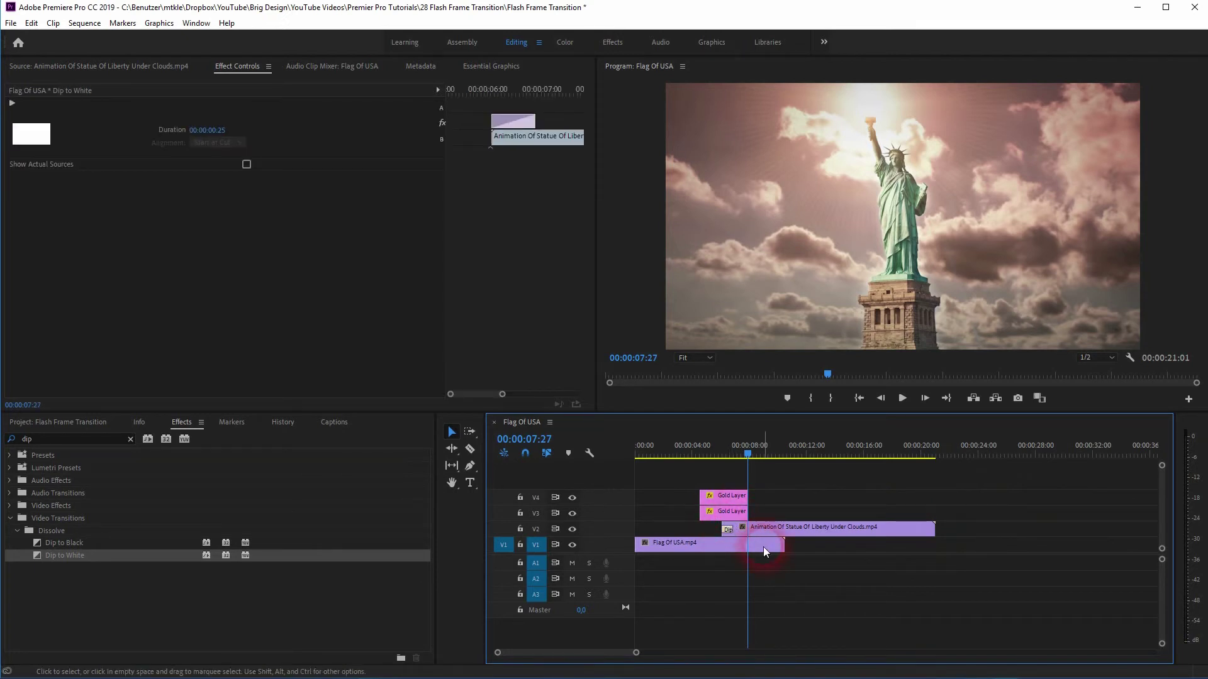
# Delete Dip to White, reapply the default cross dissolve at the flag-to-statue cut, and play it
pyautogui.press('Delete')
pyautogui.rightClick(722, 527)
pyautogui.click(790, 610)
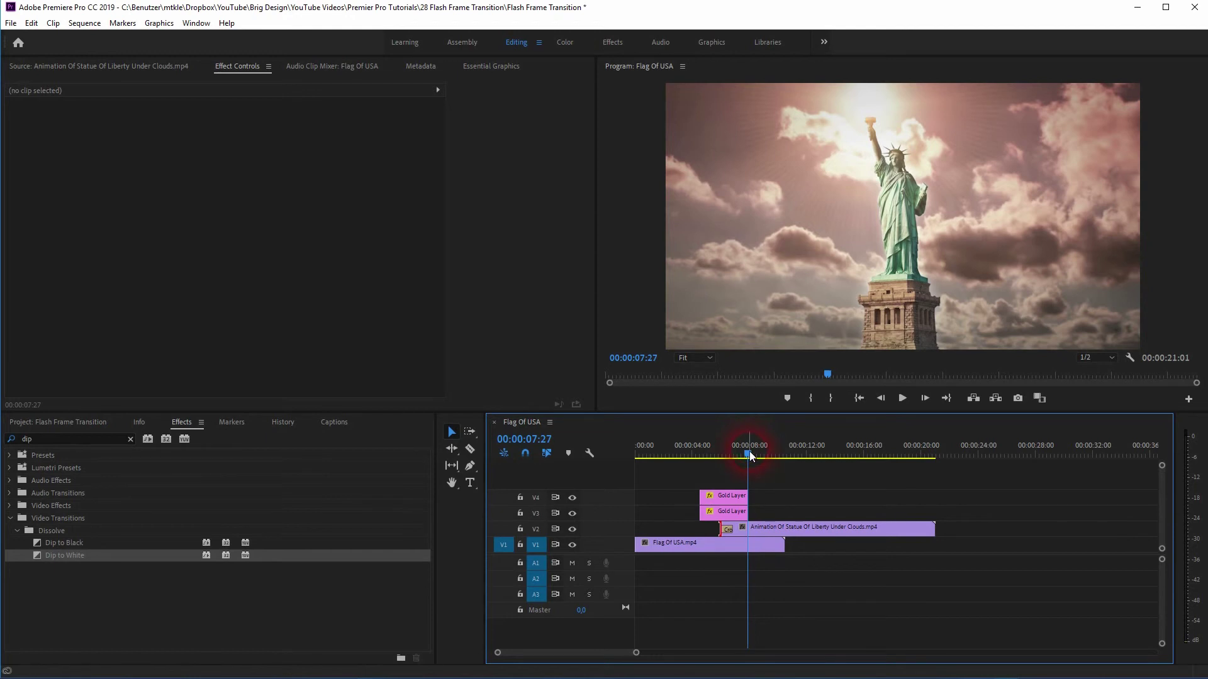
pyautogui.moveTo(750, 453); pyautogui.dragTo(693, 470)
pyautogui.press('space')
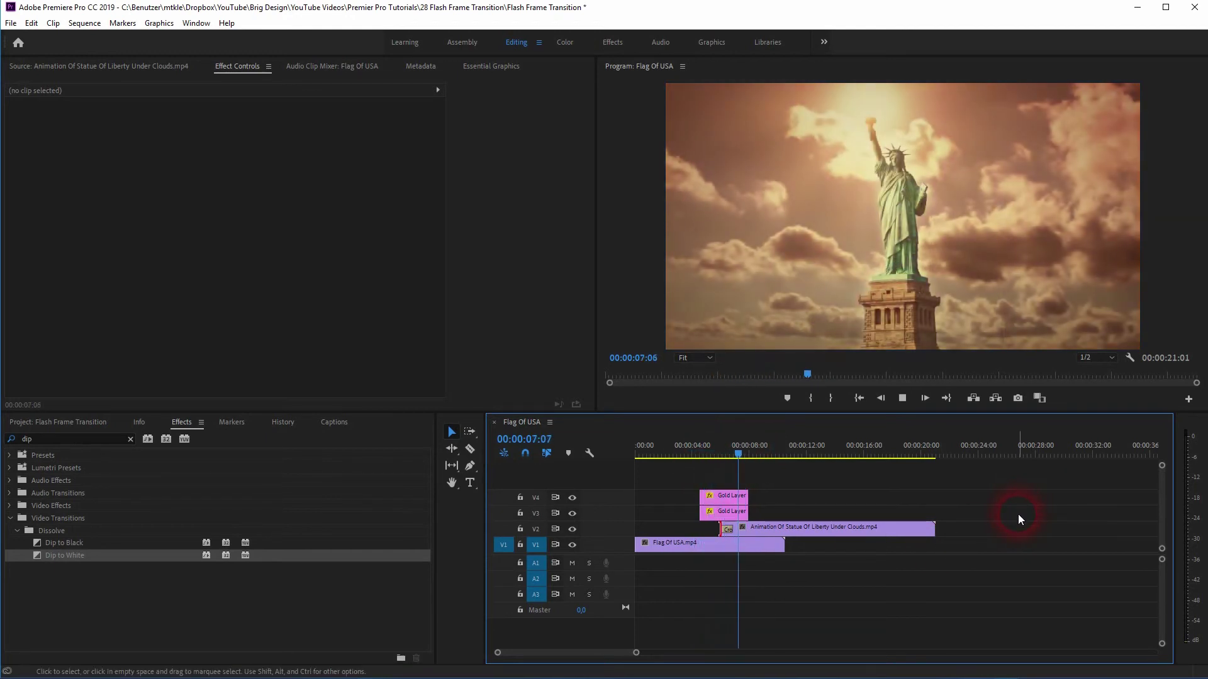
pyautogui.press('space')
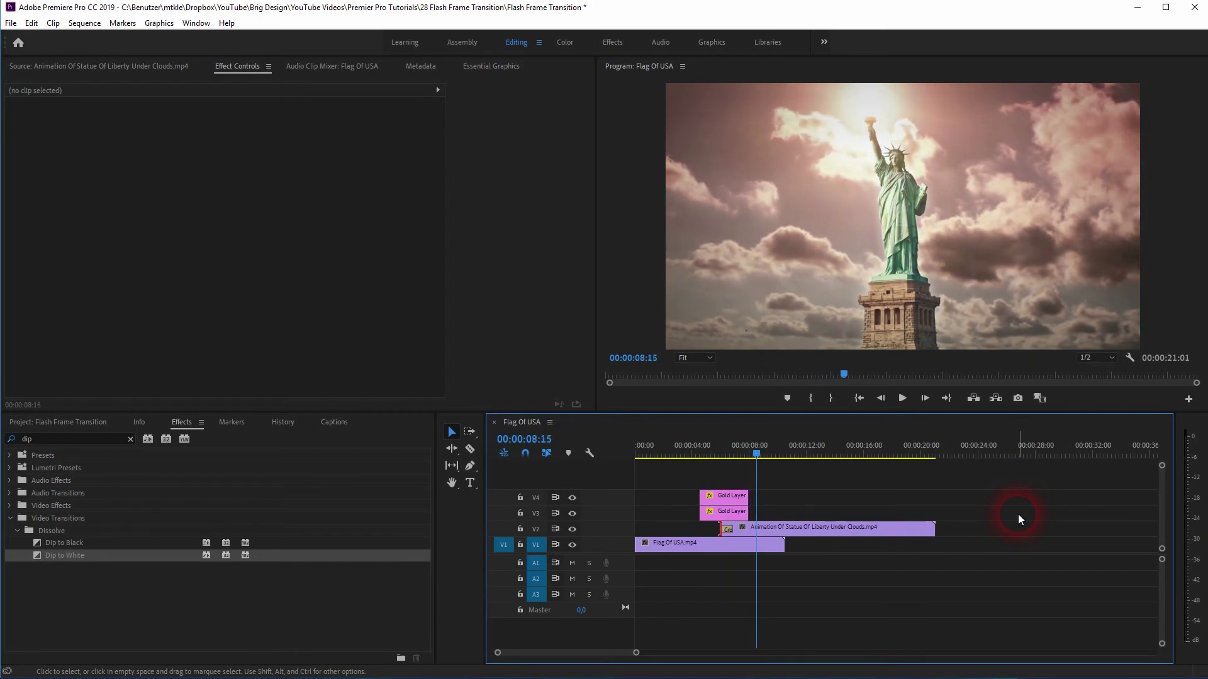